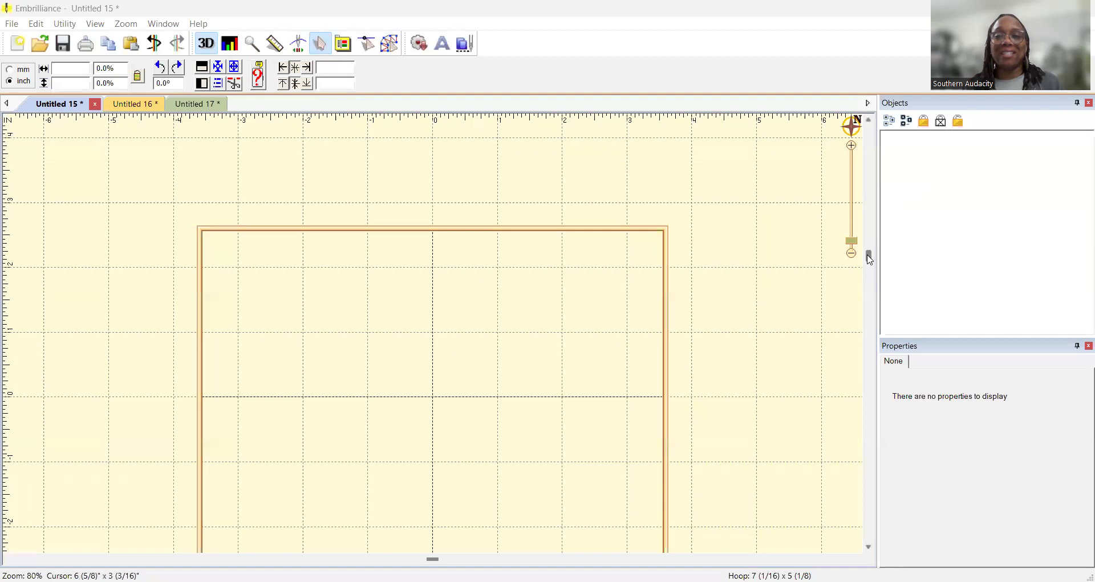
Scroll the canvas down to center the empty 7 x 5 inch hoop in view
drag(867, 255, 867, 305)
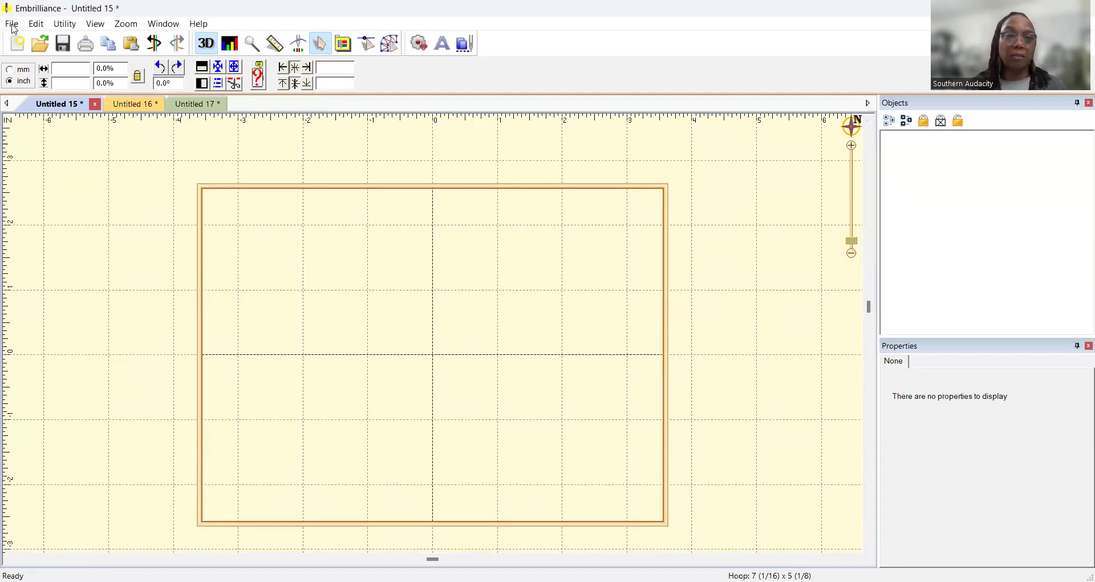
Start File > Merge Stitch File and browse into the Burger folder to find Burger_w100mm.DST
click(12, 24)
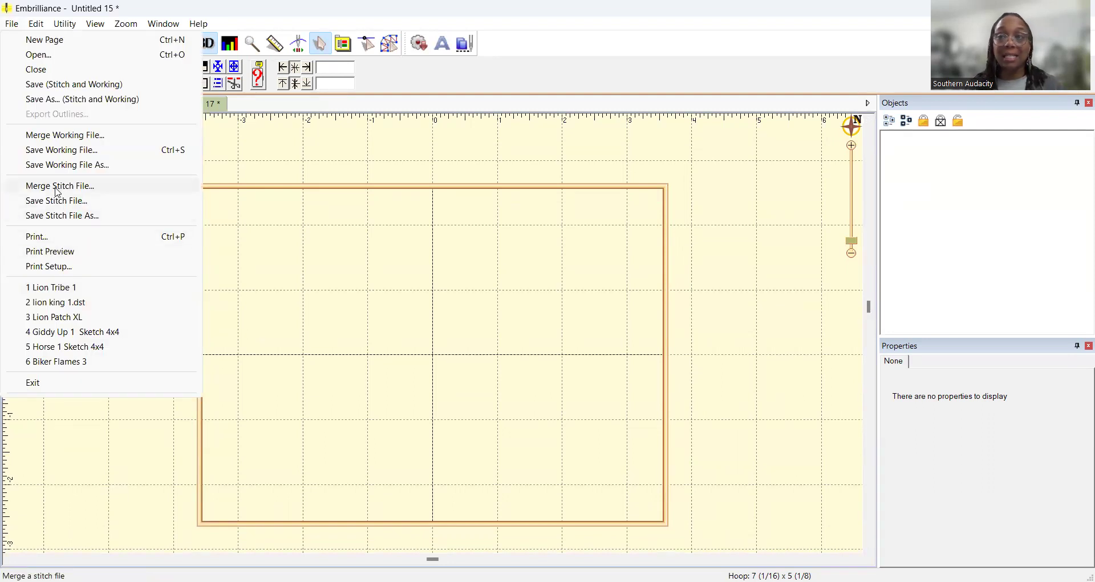
click(58, 193)
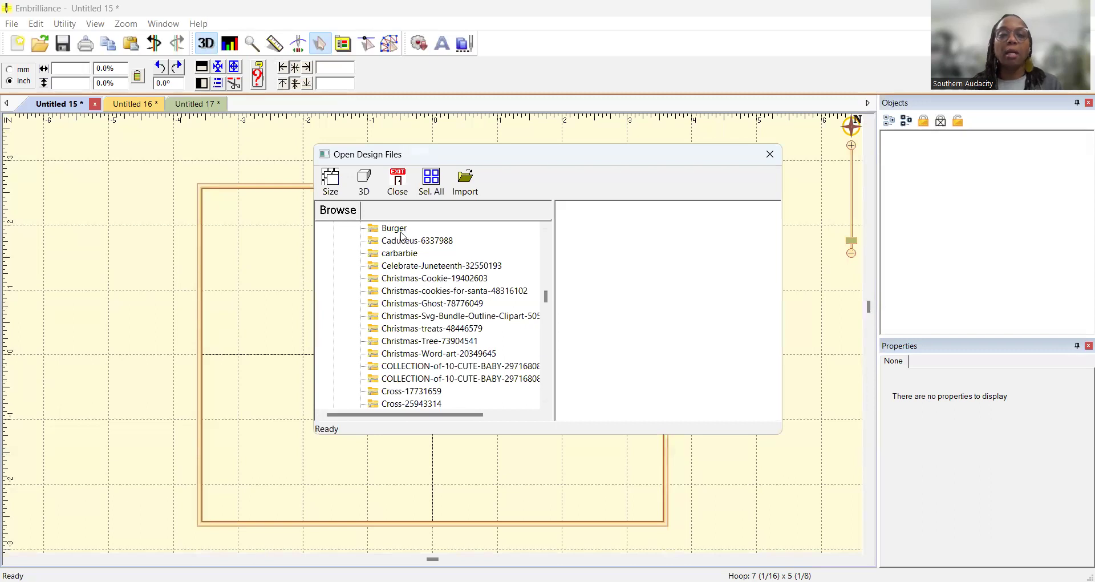
click(389, 231)
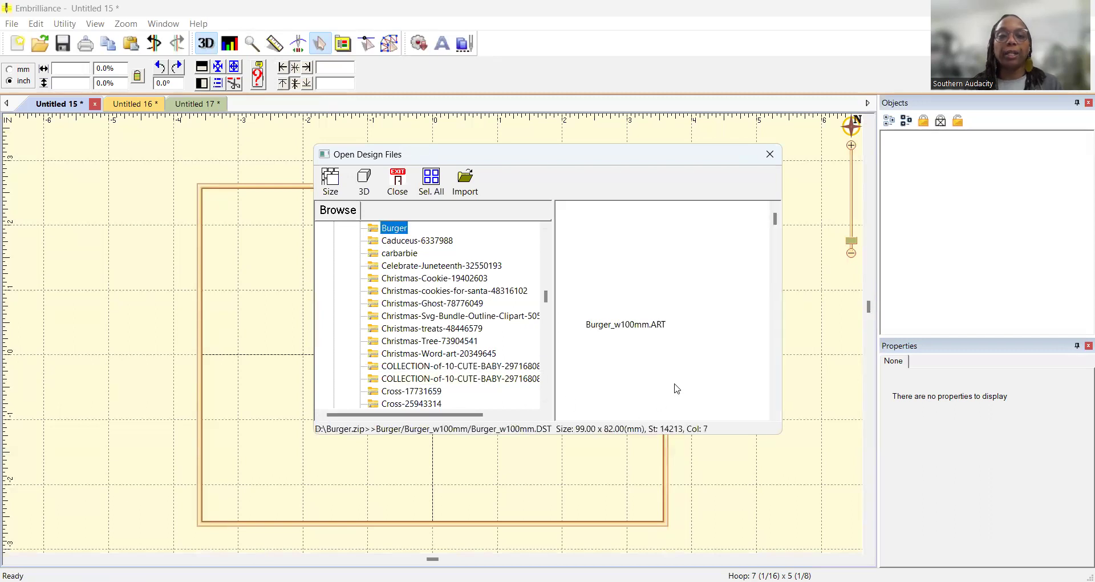
scroll(776, 228, down, 2)
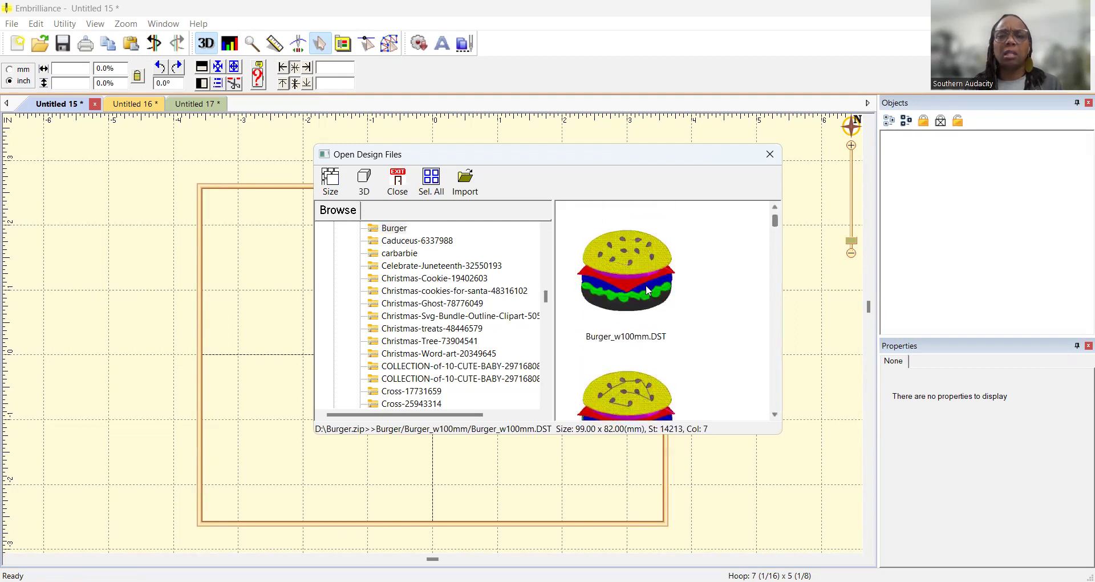
Load Burger_w100mm.DST onto the page and switch the hoop to the 5x7 size
double_click(631, 282)
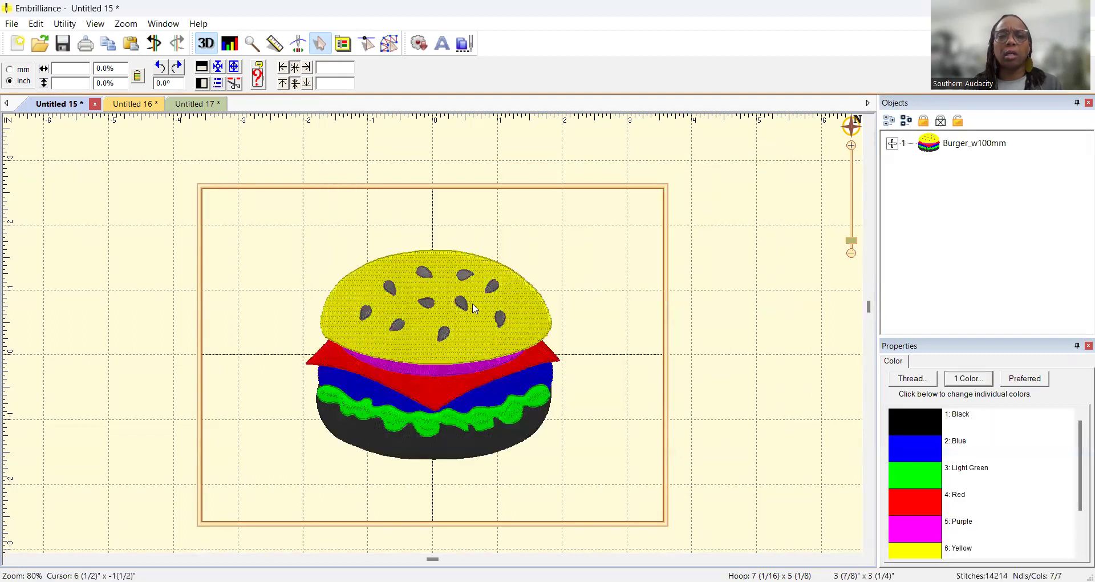
click(343, 43)
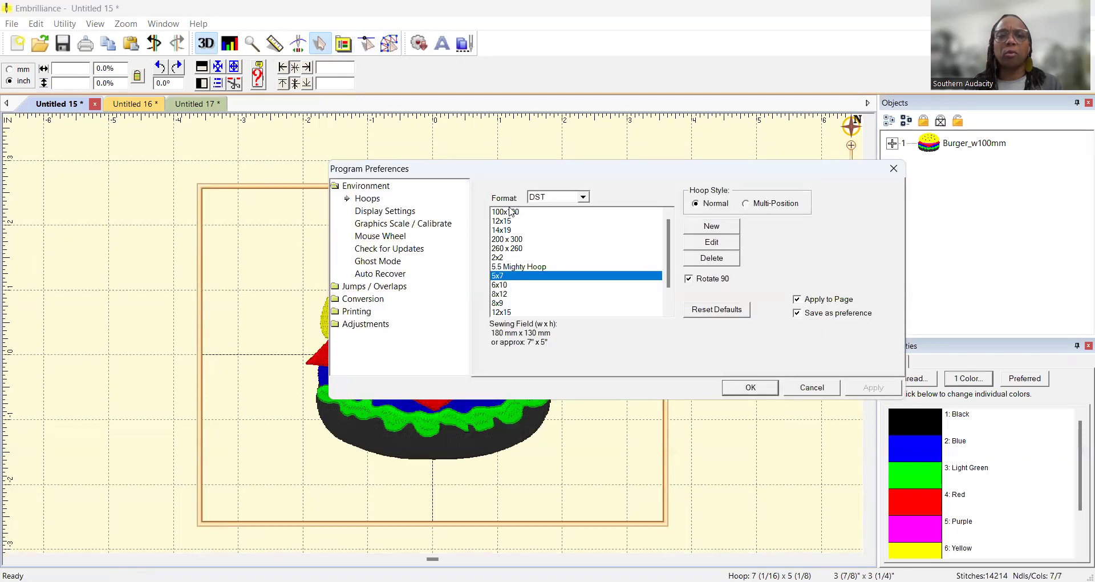
click(889, 384)
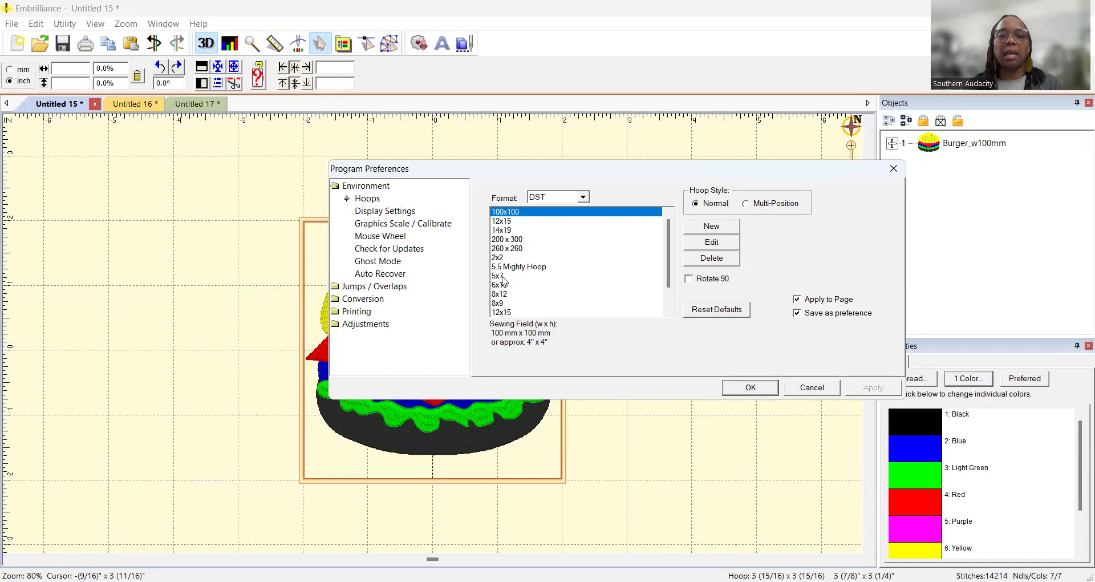
click(504, 276)
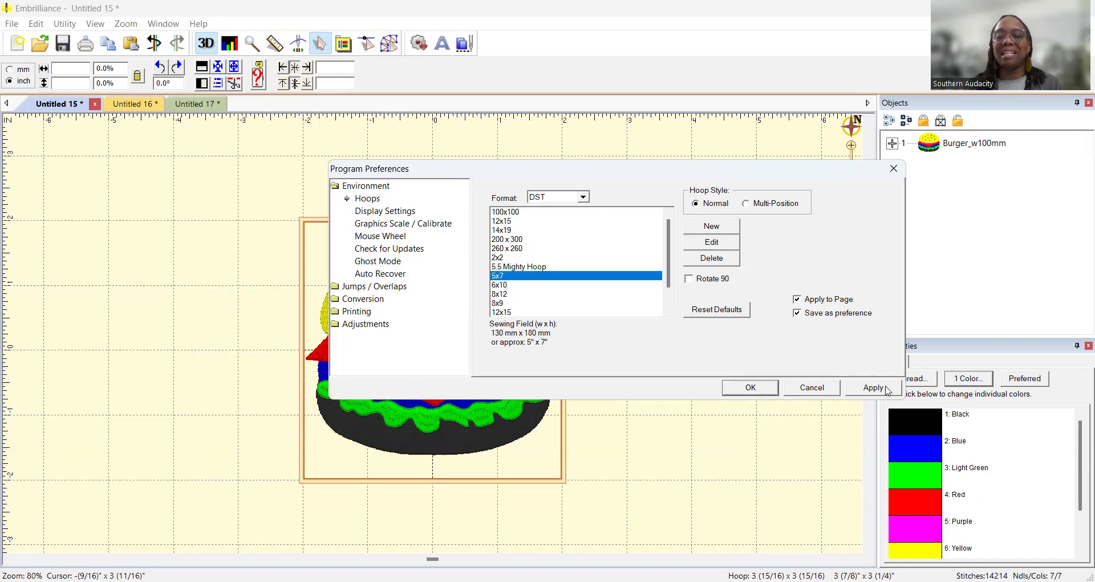
click(879, 387)
click(751, 388)
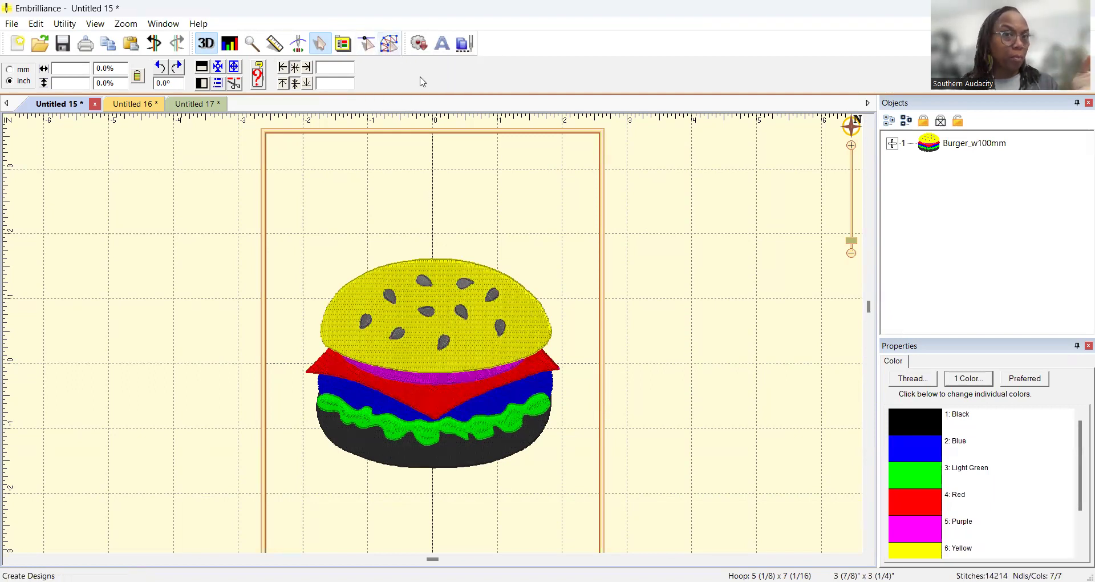
Enable Create Designs mode and select Burger_w100mm in the Objects panel
click(389, 42)
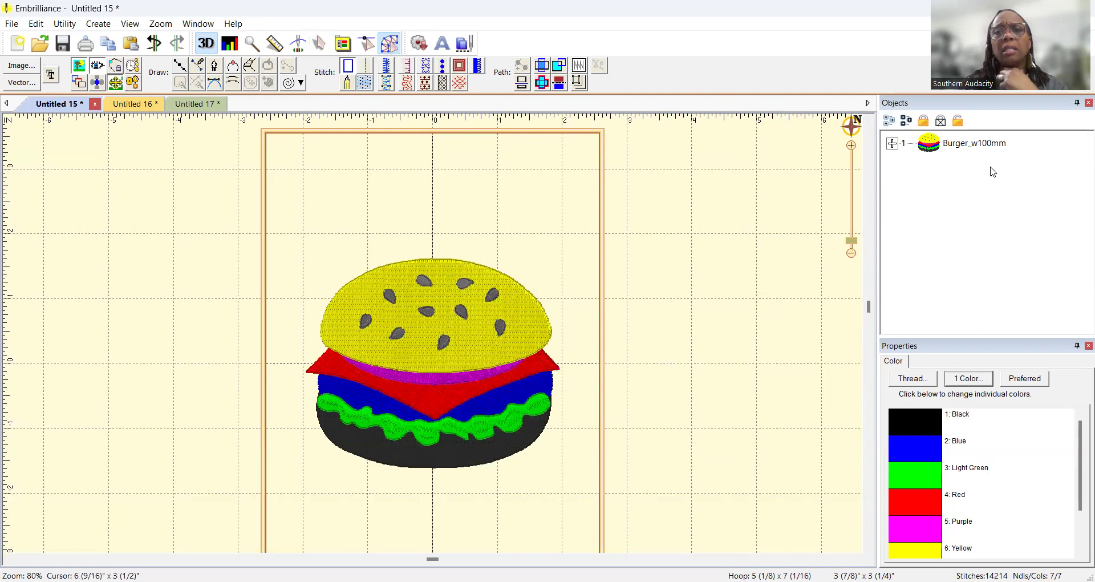
click(981, 147)
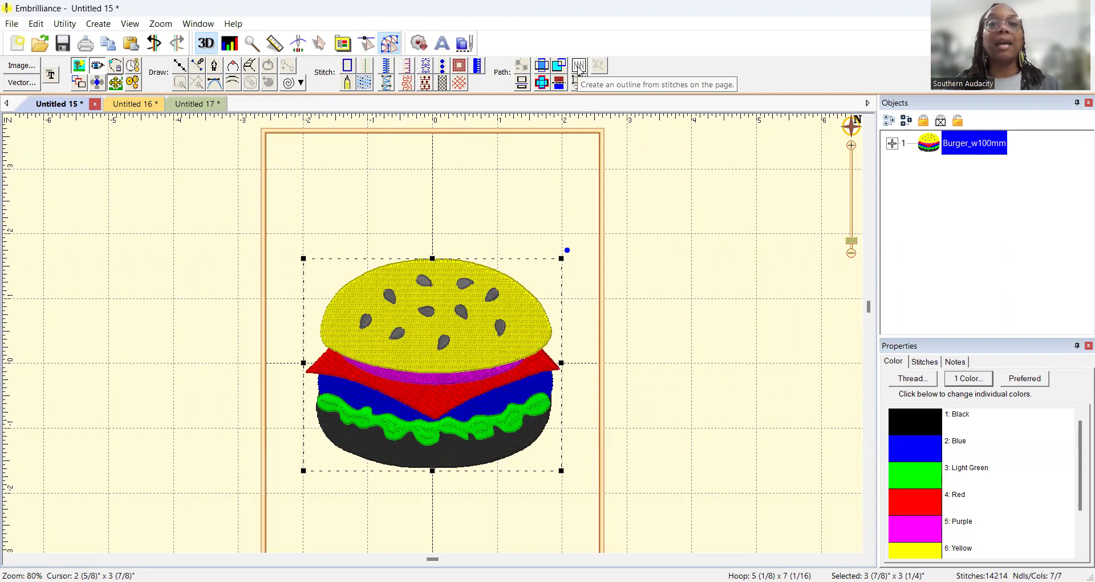
Generate an Outline object that traces the burger's stitched edge
click(578, 67)
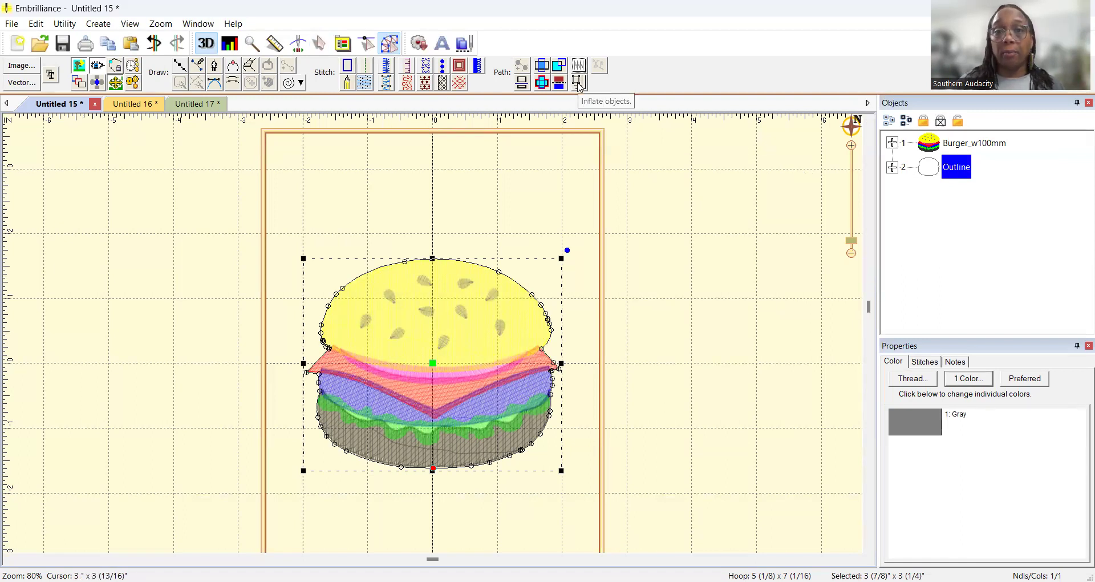
Inflate the outline by 5.0 mm, keeping softened corners and removing holes
click(579, 85)
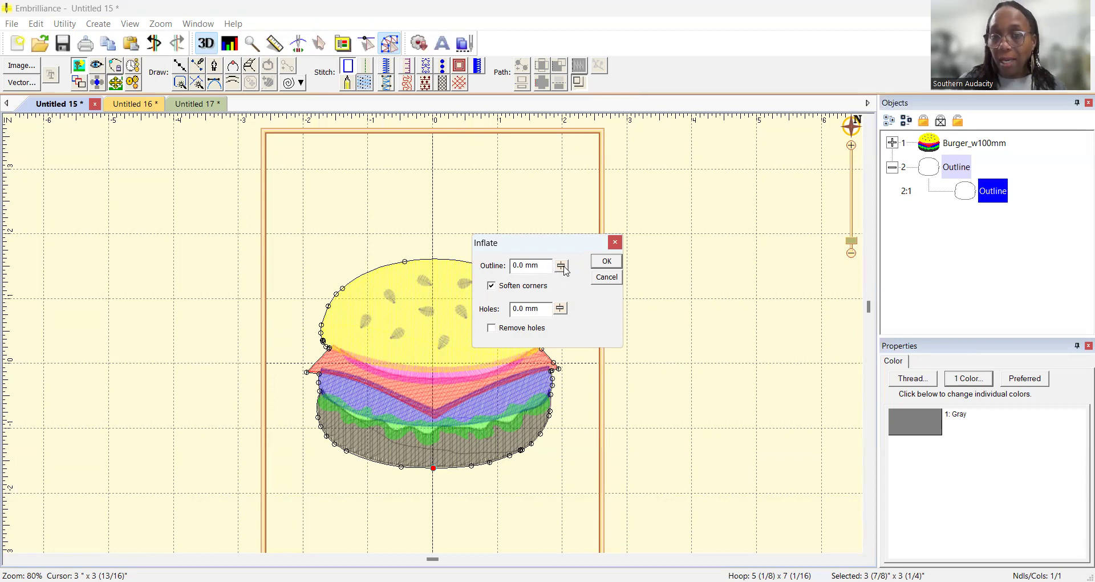
mouse_move(565, 271)
mouse_down()
mouse_move(563, 294)
mouse_move(568, 271)
mouse_up()
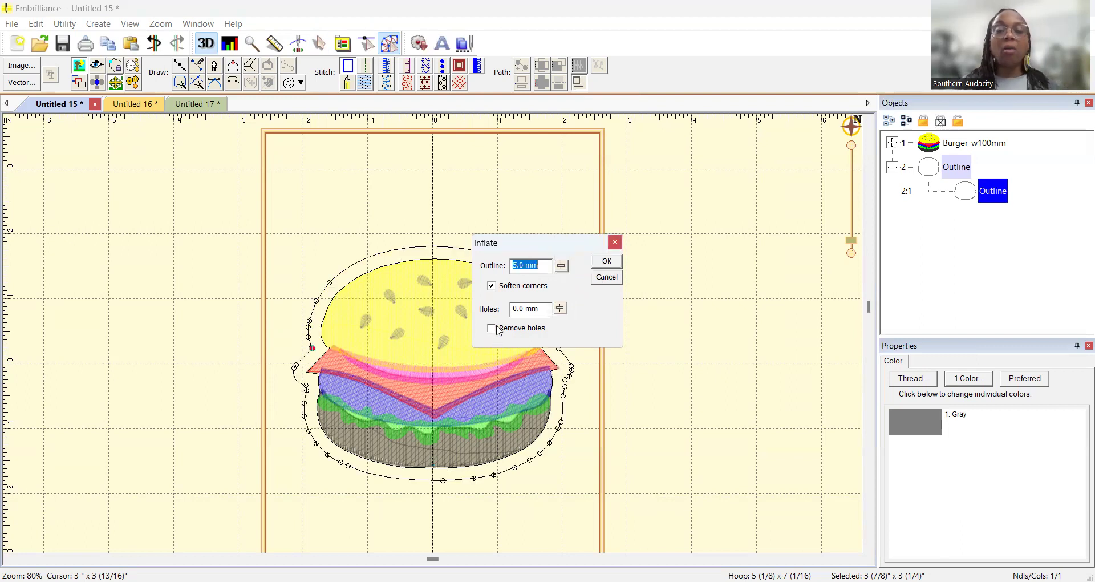
click(494, 331)
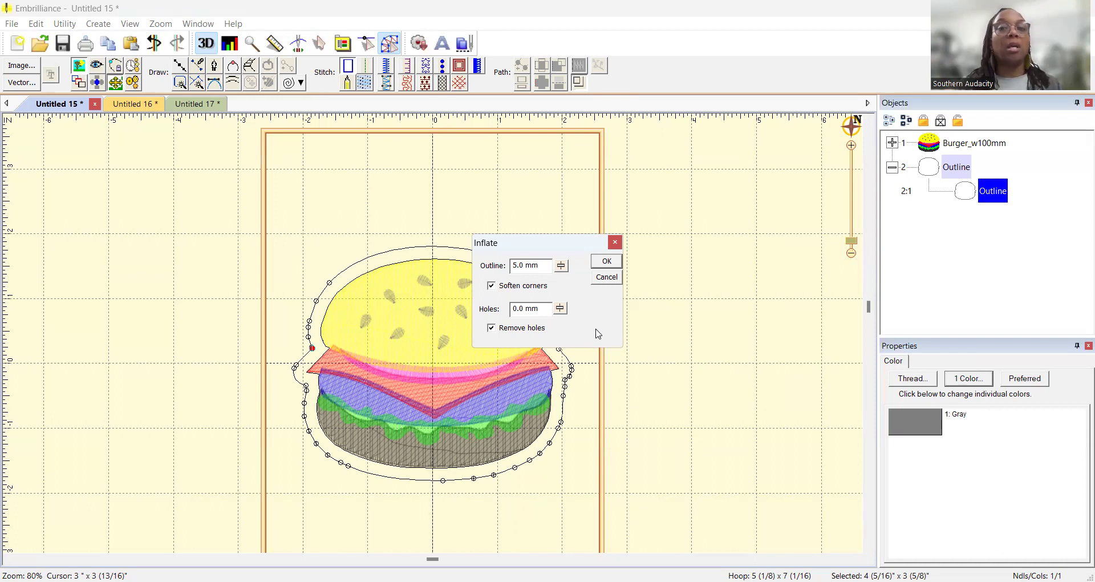
Apply the 5.0 mm inflation, then nudge the outline's bottom-right points slightly inward
click(607, 261)
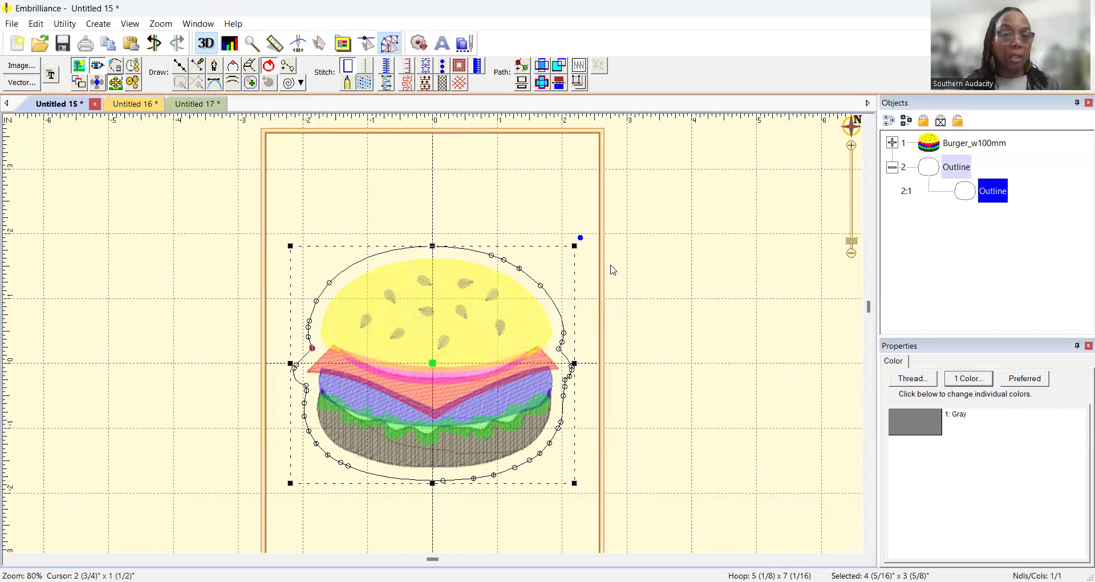
click(515, 469)
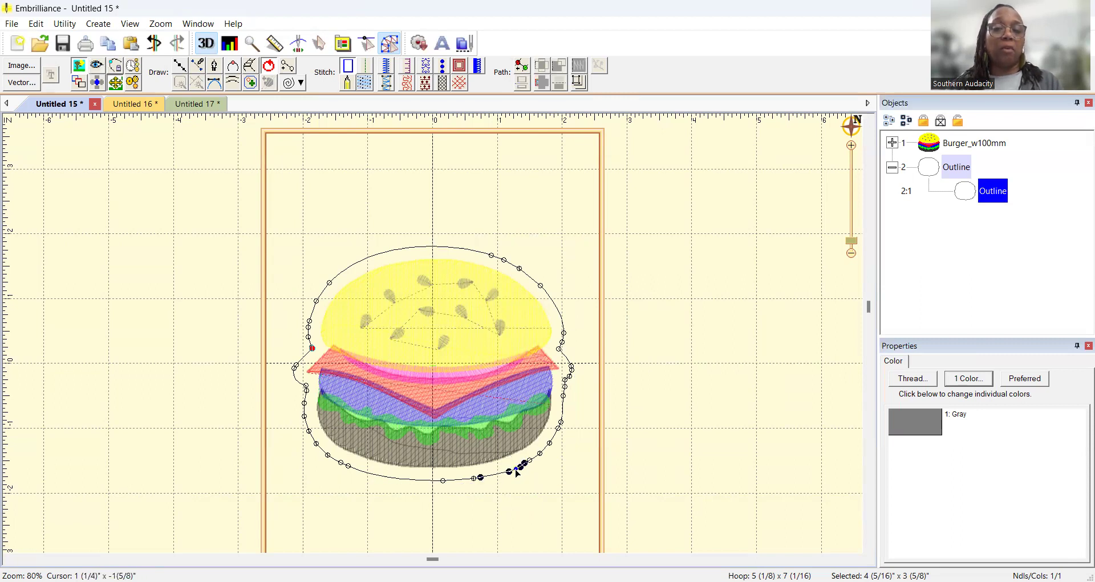
drag(513, 475, 511, 473)
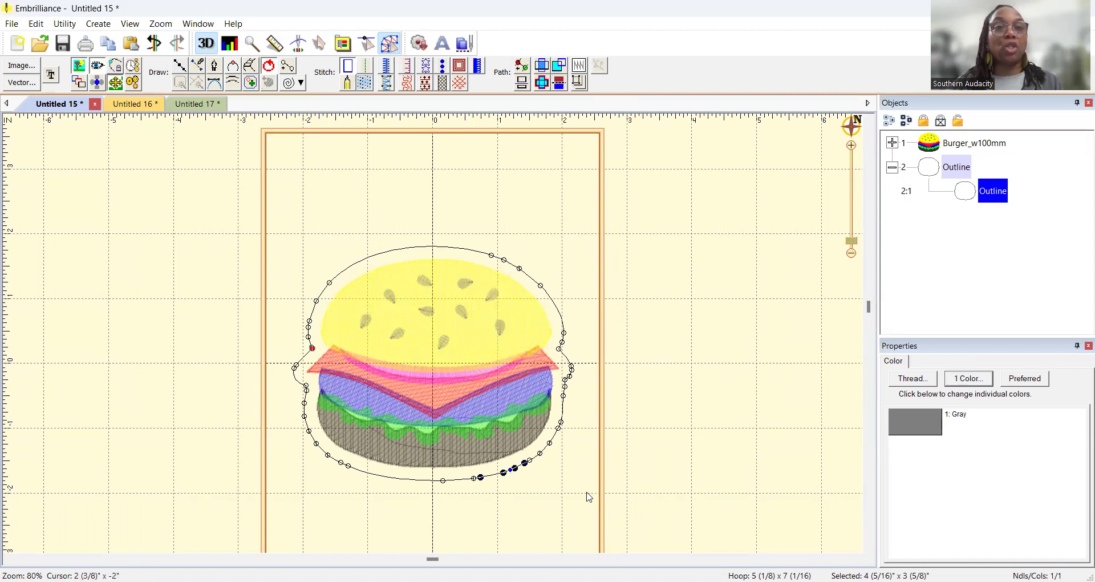
click(561, 505)
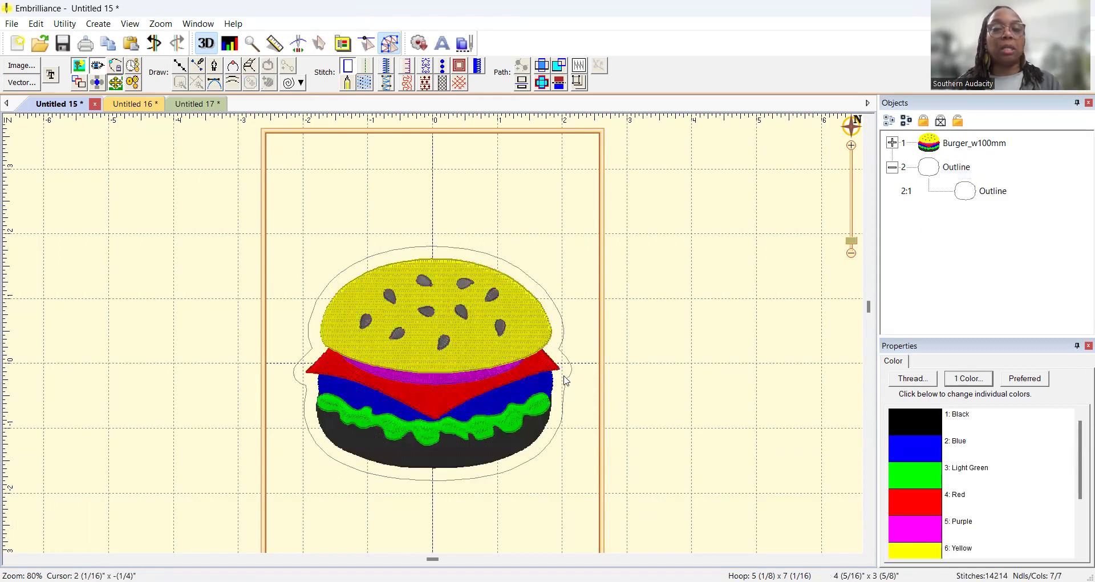
Select the Outline 2:1 object in the Objects panel
click(999, 195)
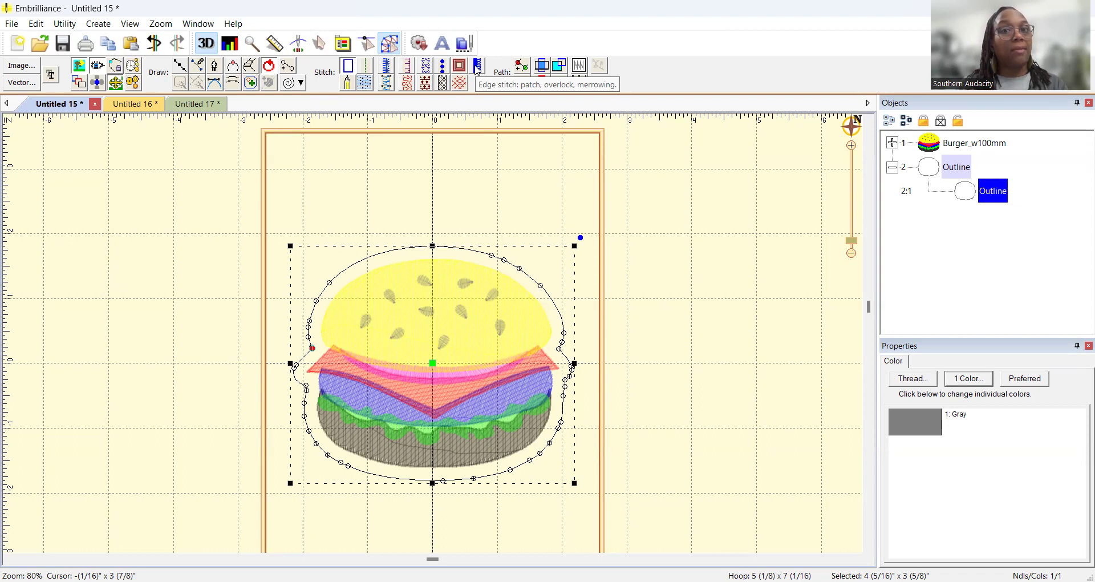
Add a satin edge stitch to the outline and zoom in to inspect it
click(477, 66)
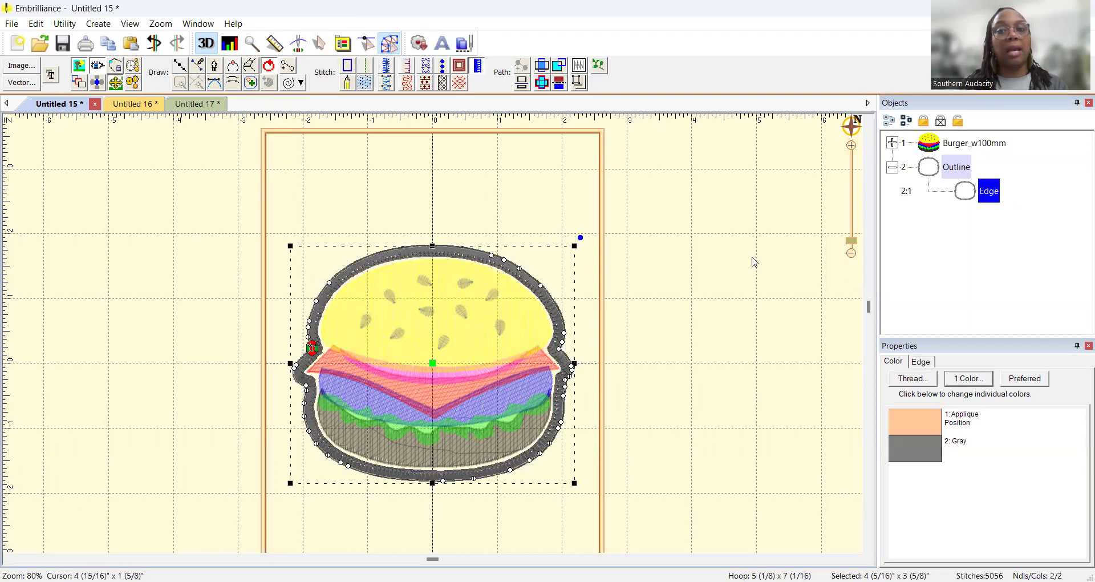
key(ctrl+plus)
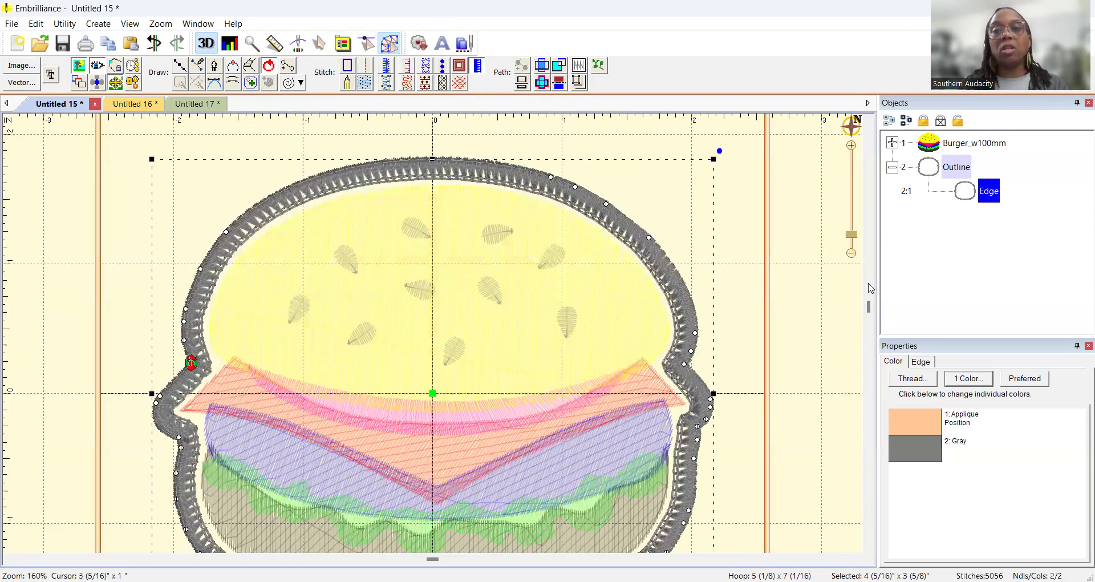
drag(868, 307, 853, 225)
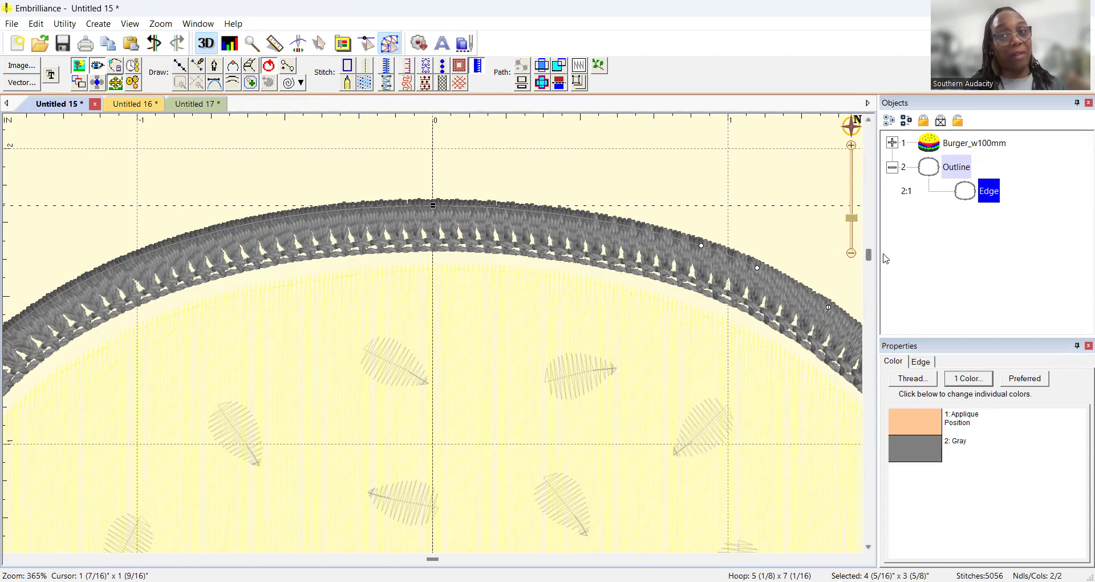
Zoom back out, select the Edge object and turn it into a plain Line
drag(853, 224, 854, 245)
click(995, 199)
click(478, 67)
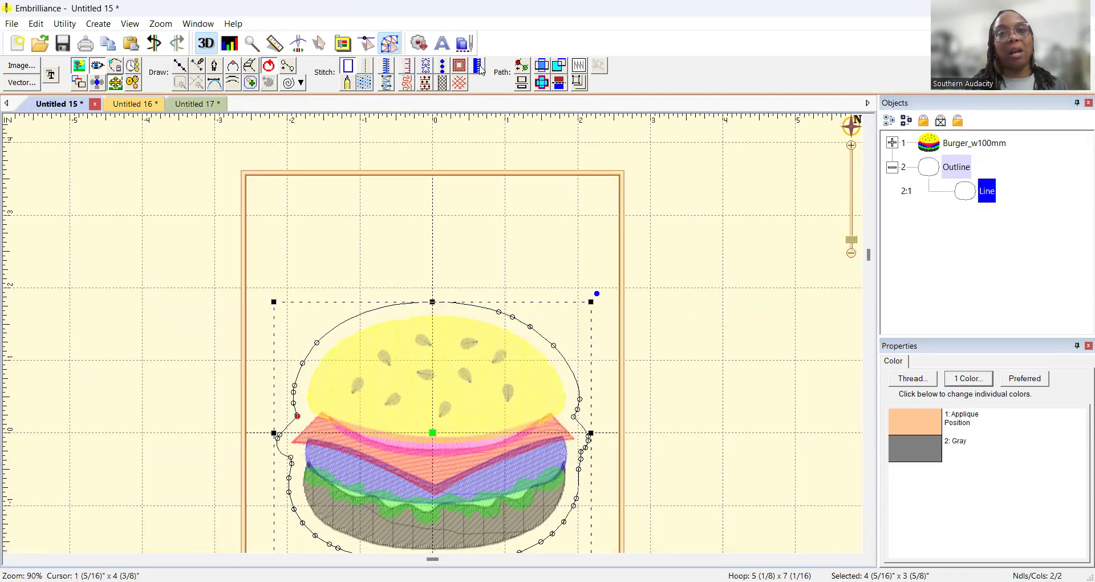
Make the outline an appliqué, trying Blanket and Zig-Zag borders before settling on Satin
click(406, 70)
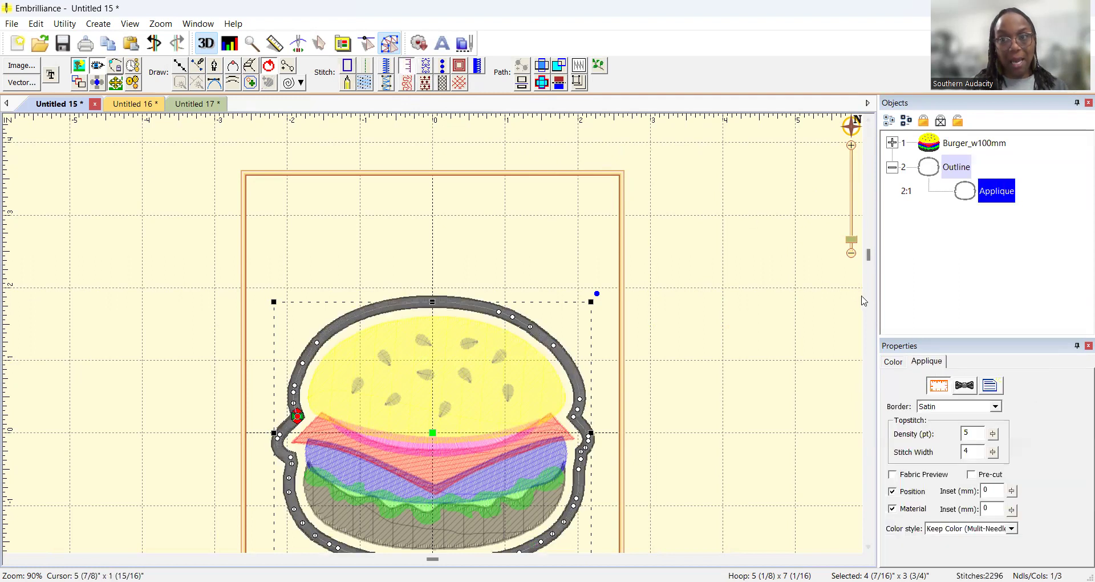
drag(868, 254, 877, 370)
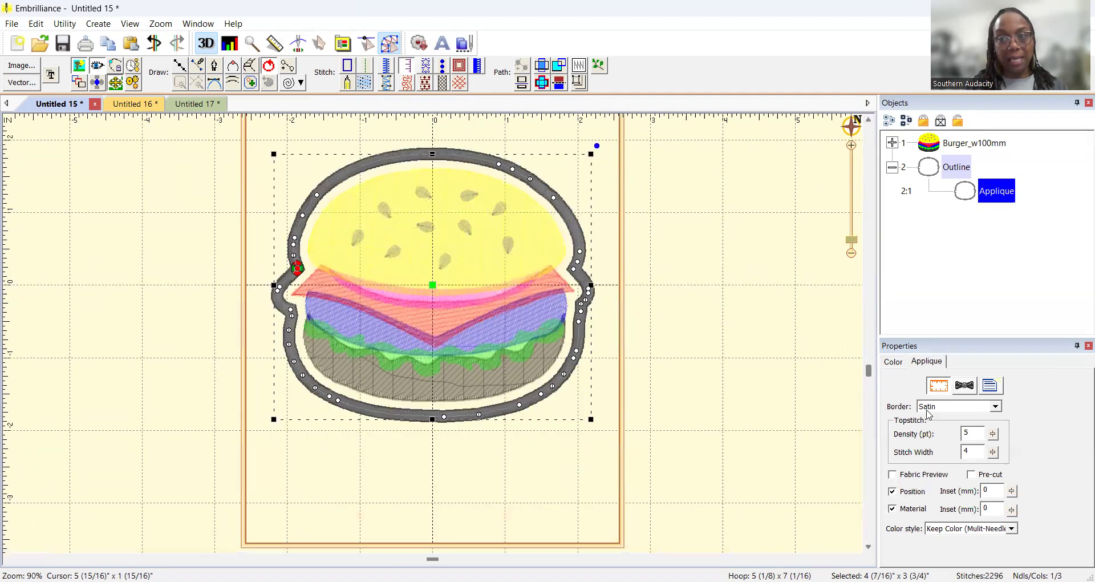
click(995, 407)
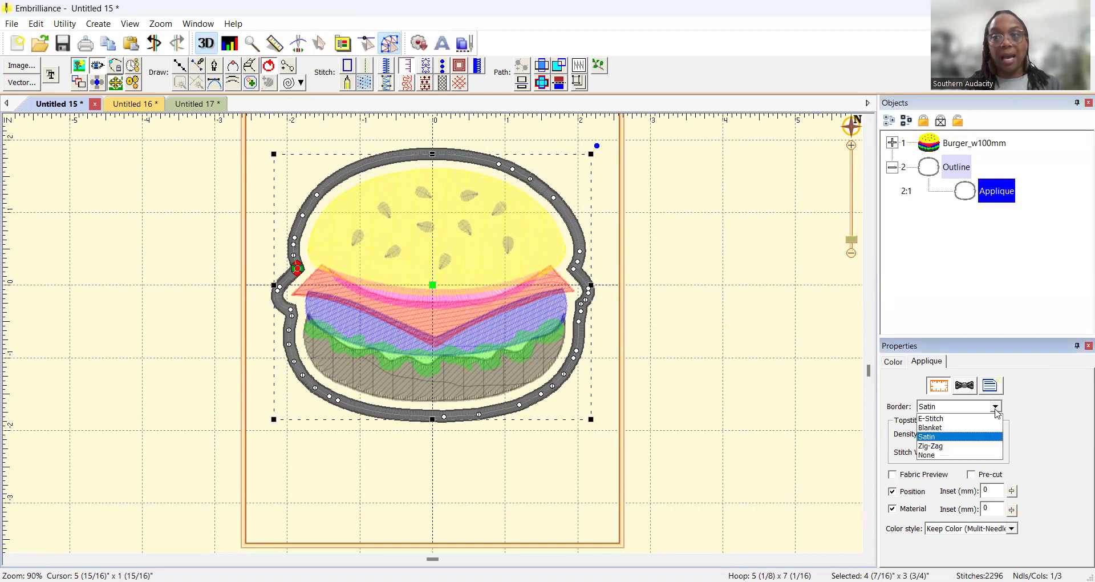
click(939, 428)
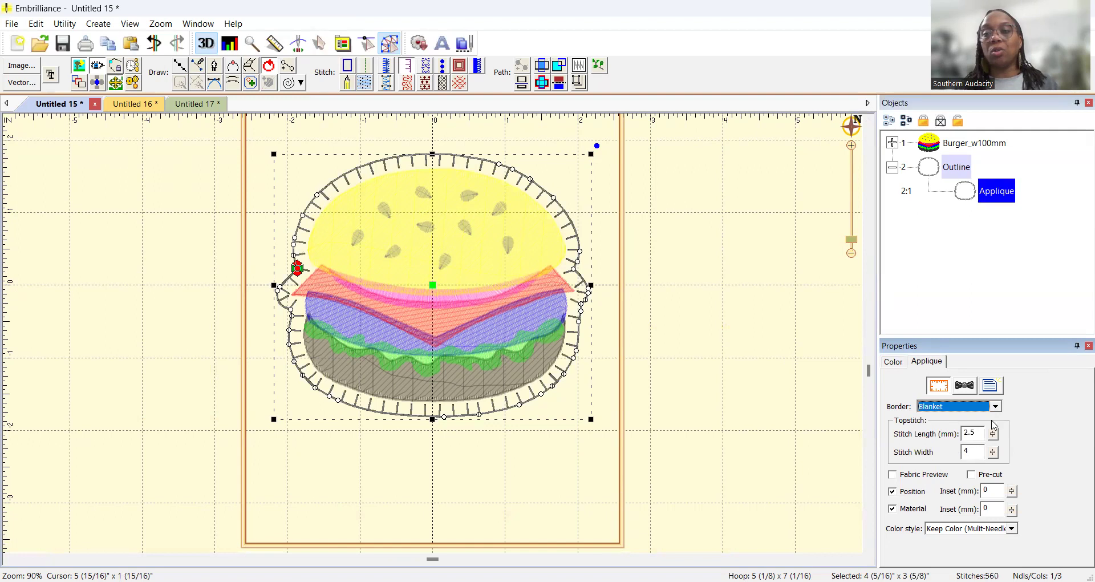
click(995, 406)
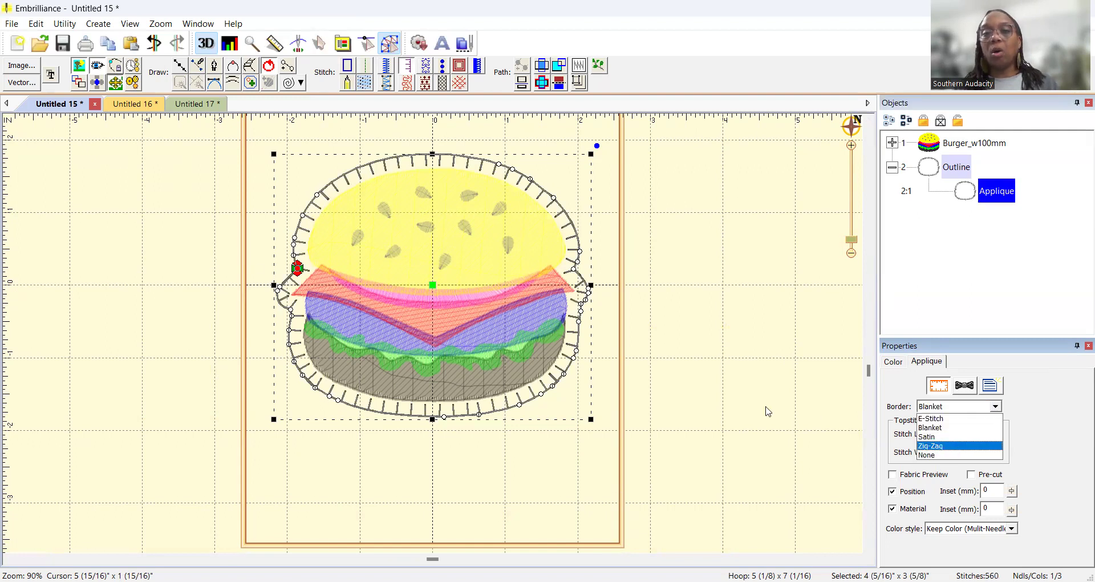
click(959, 445)
click(961, 408)
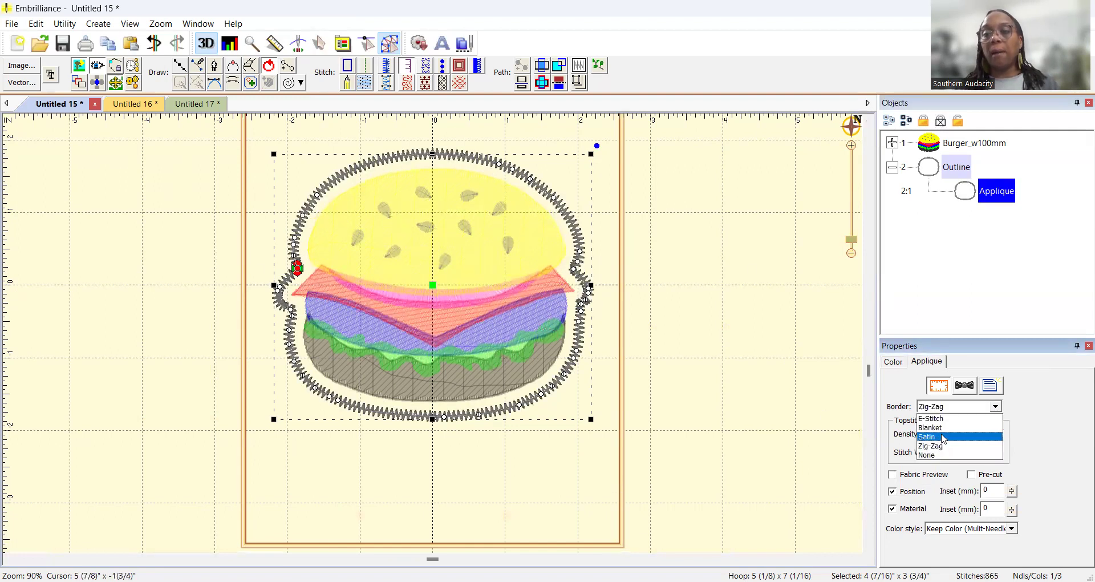
click(943, 437)
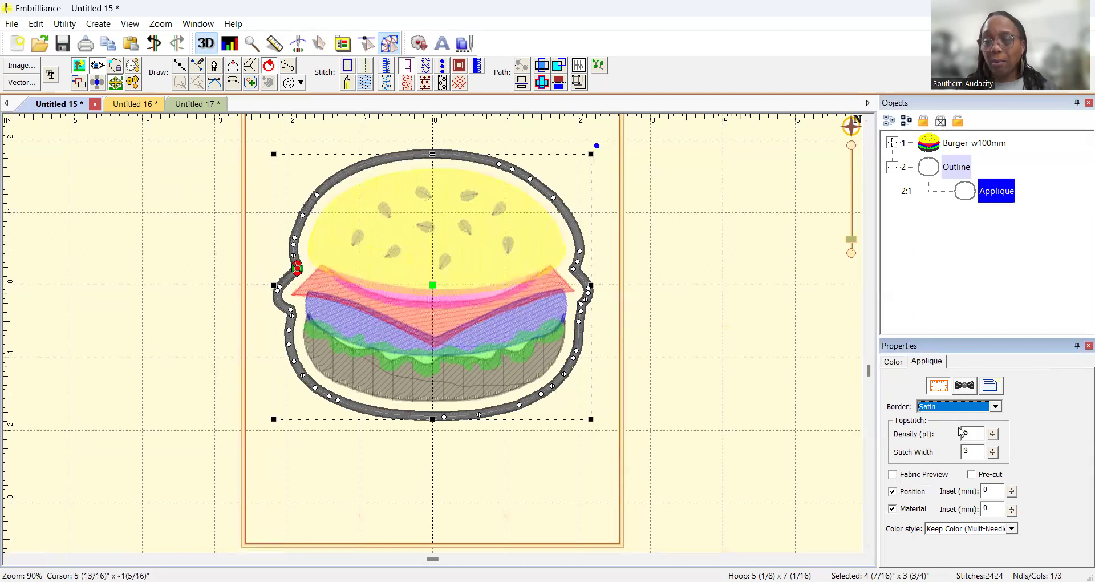
Widen the satin border stitch and add ties at both entry and exit
click(993, 454)
drag(995, 457, 998, 432)
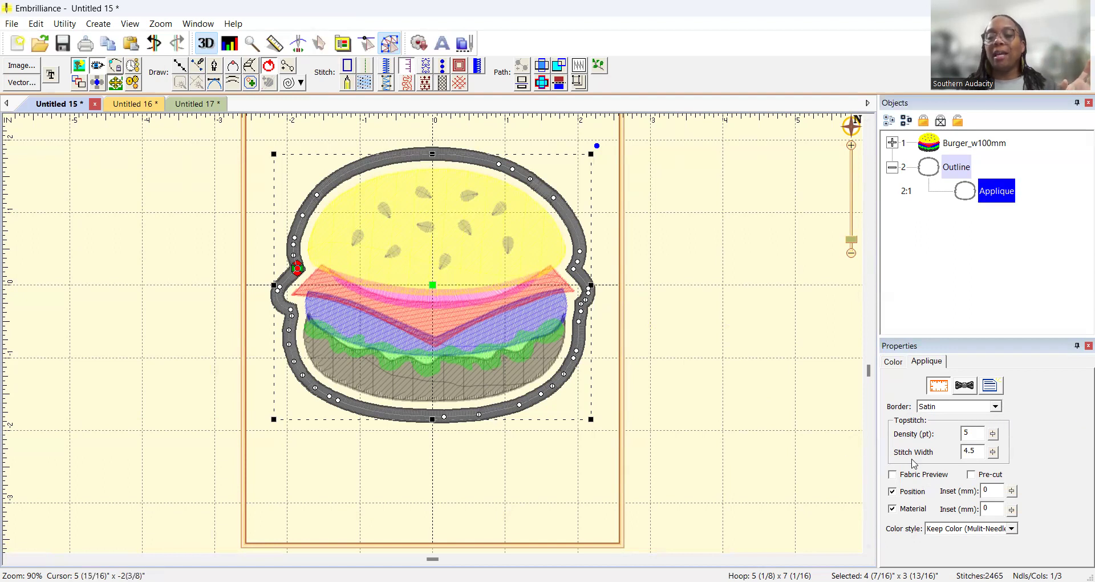
click(963, 387)
click(924, 419)
click(918, 432)
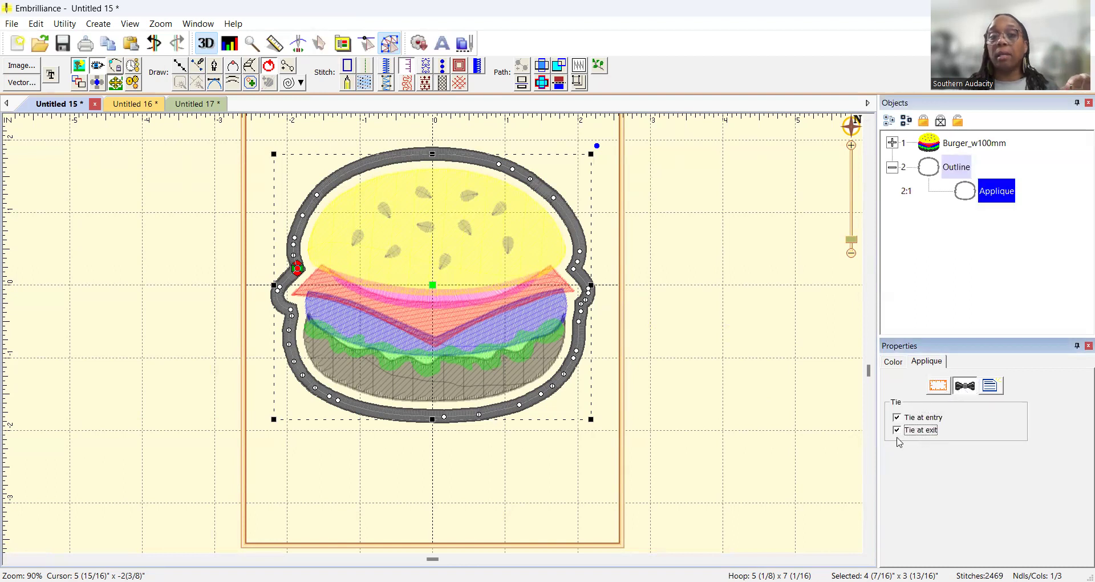
click(936, 388)
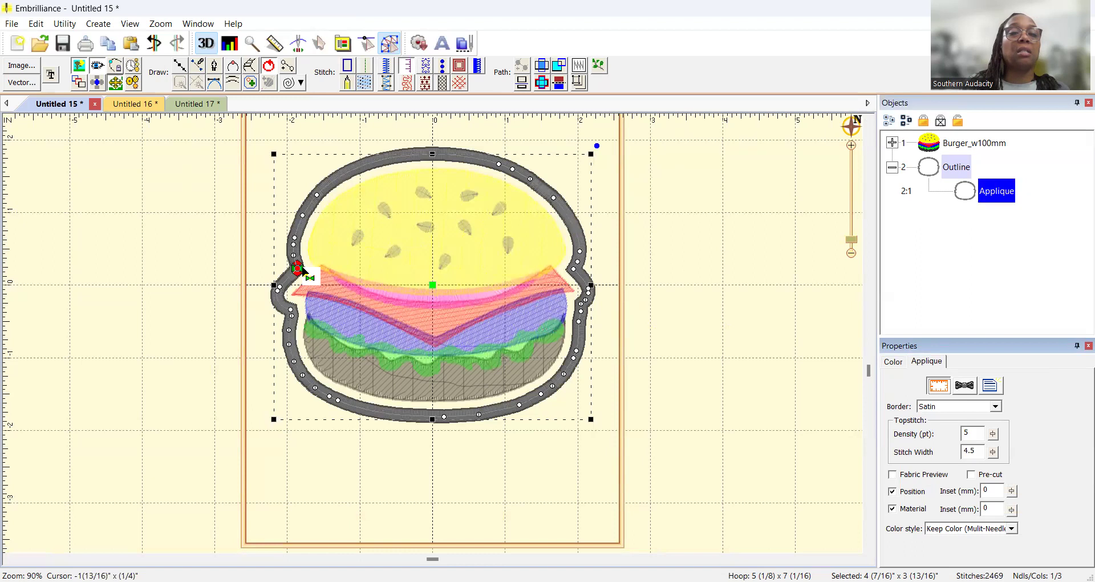
Move the stitch start and end points to the outline's bottom, then deselect
mouse_move(300, 270)
mouse_down()
mouse_move(303, 369)
mouse_move(397, 426)
mouse_move(446, 432)
mouse_up()
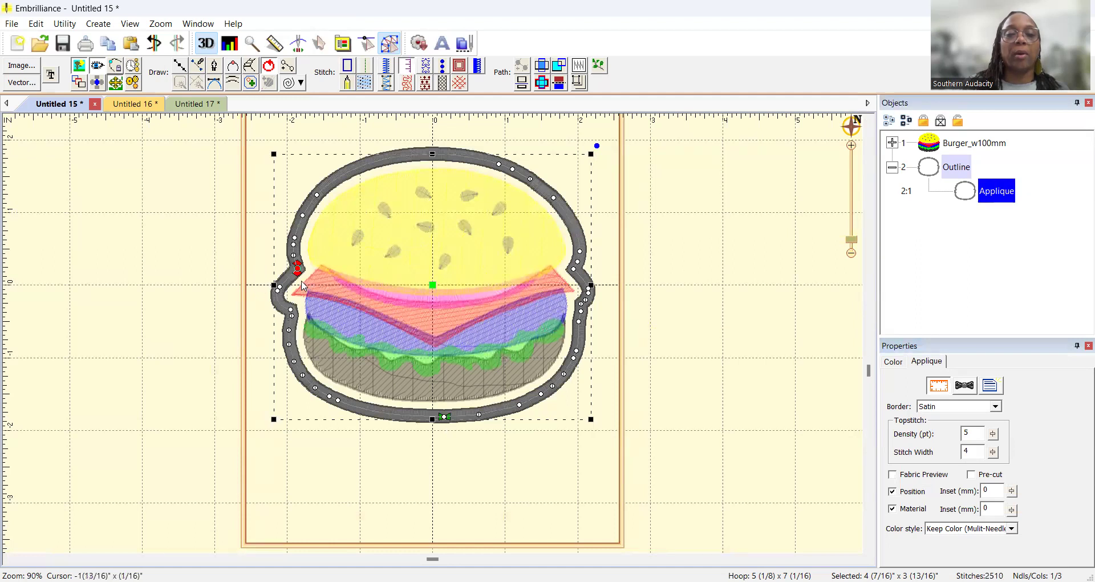
mouse_move(299, 279)
mouse_down()
mouse_move(286, 305)
mouse_move(317, 403)
mouse_move(398, 435)
mouse_move(444, 426)
mouse_up()
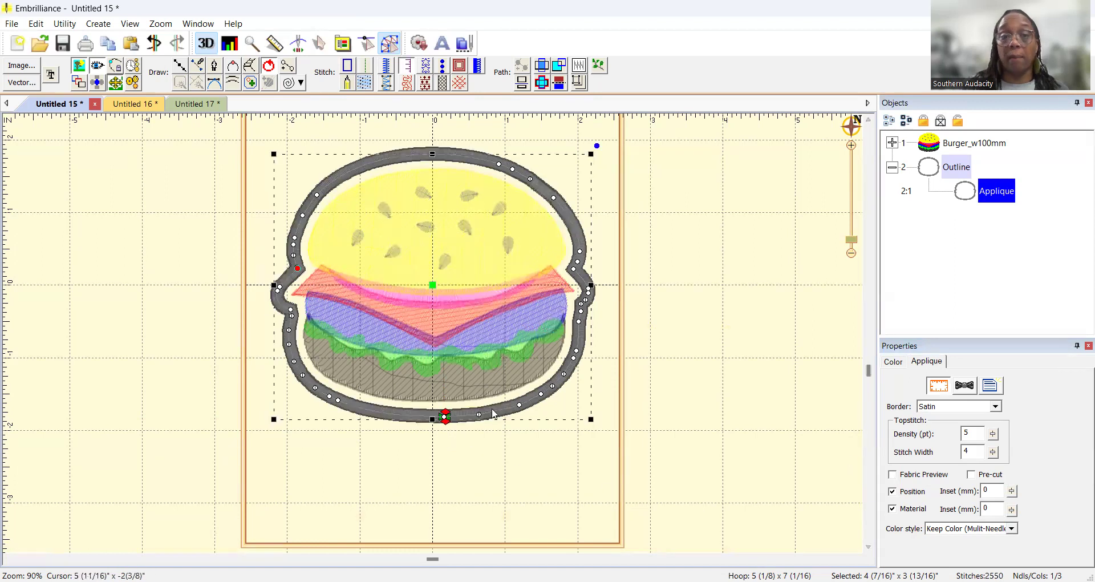
click(494, 489)
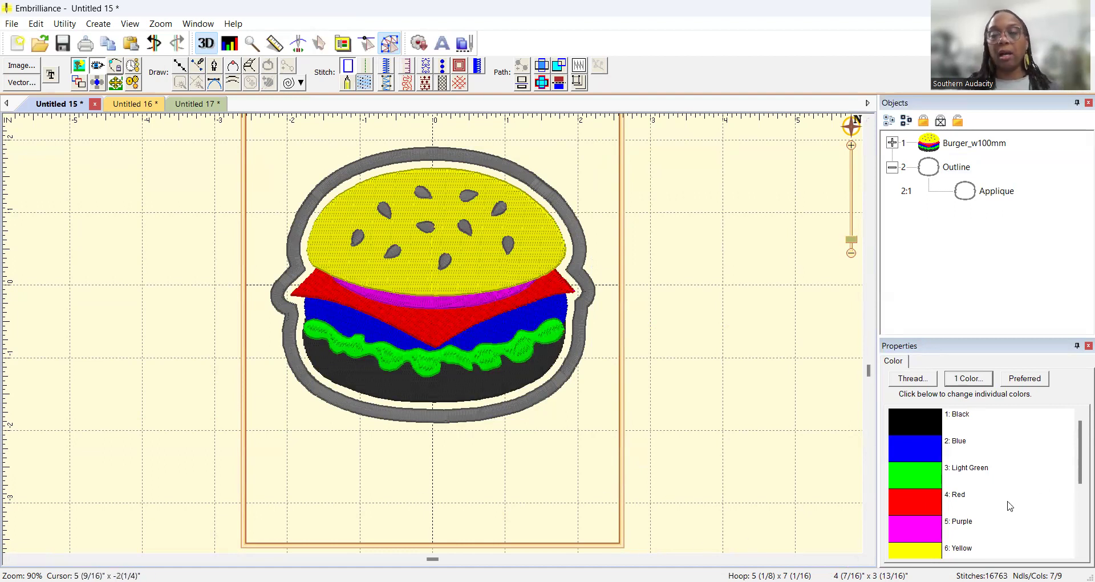
Select the Applique object and display its three Gray thread steps: placement, tack-down and border
click(995, 191)
click(997, 193)
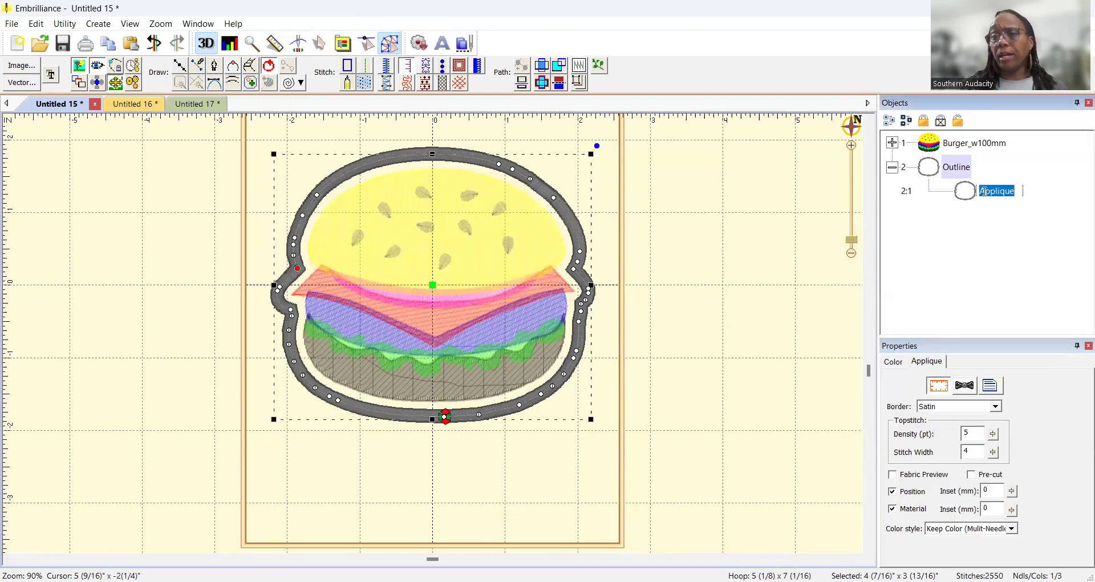
click(989, 197)
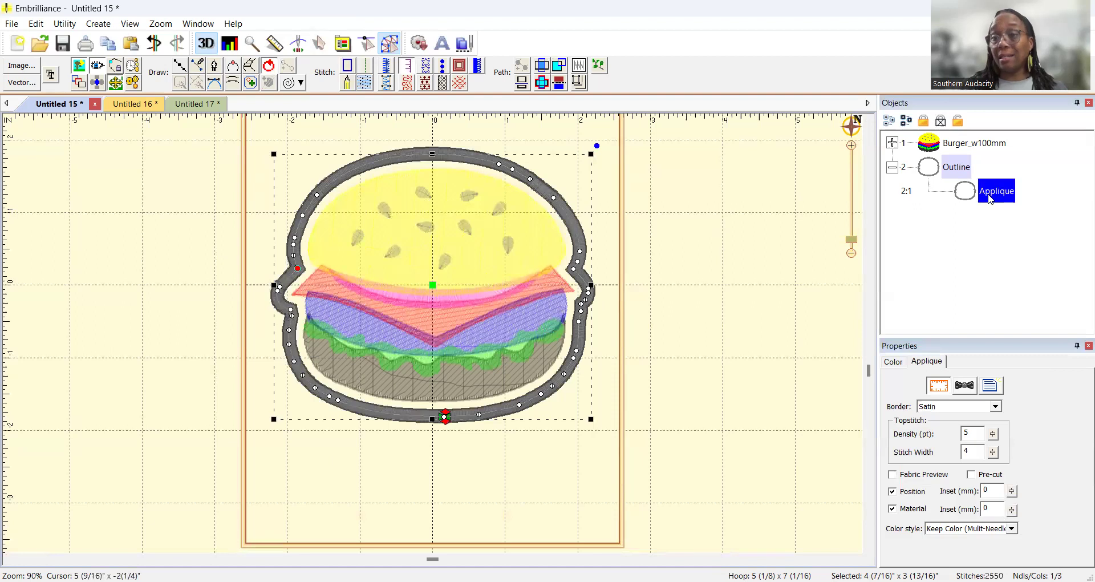
click(893, 363)
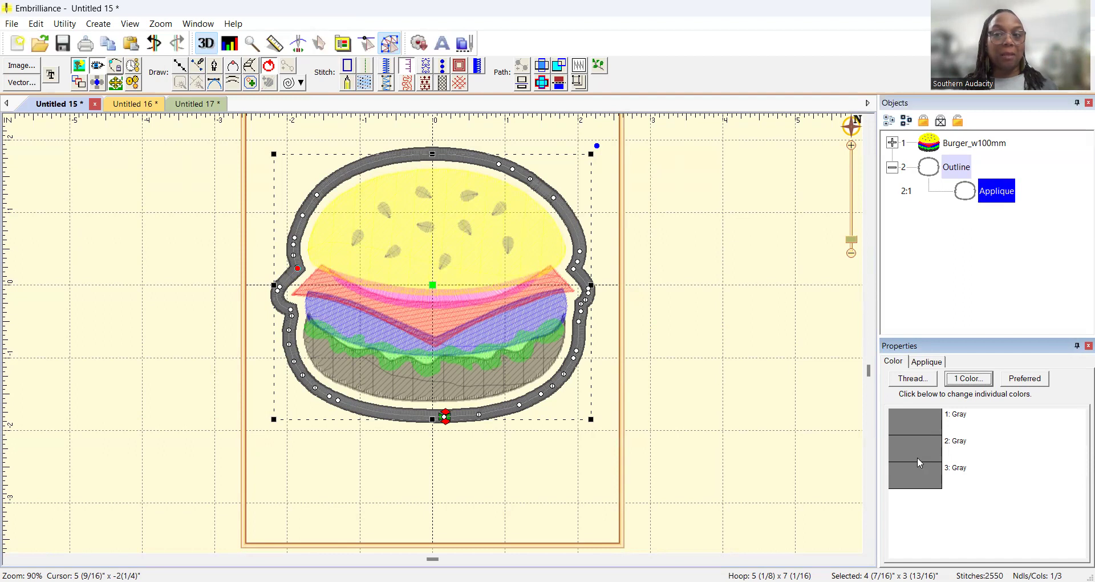
Set the applique's second colour step to Madeira Poly 1911 Evening Mist
click(924, 453)
double_click(903, 453)
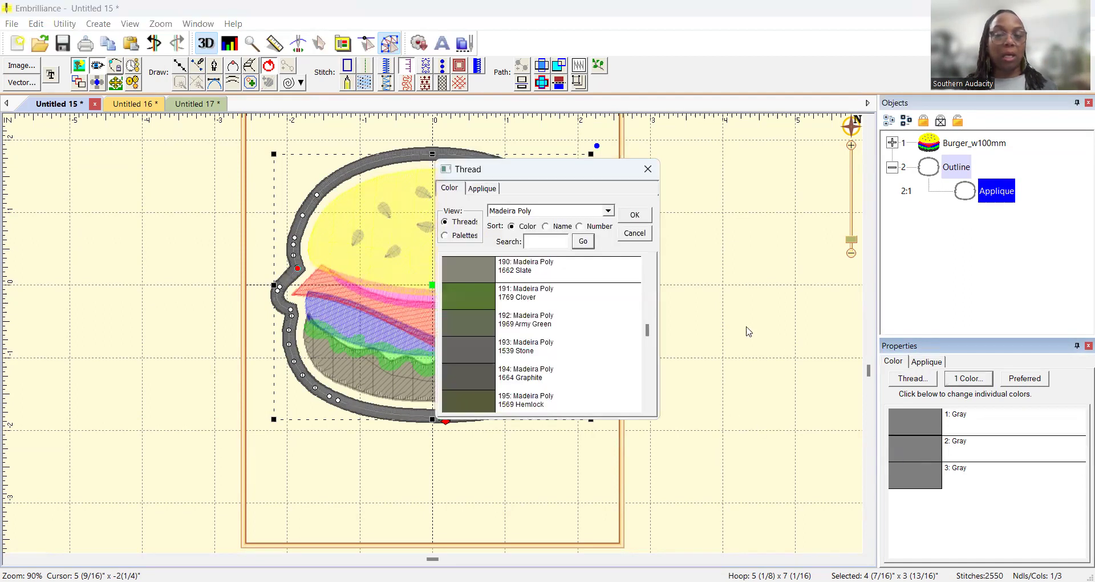
drag(648, 331, 647, 381)
double_click(473, 326)
key(Escape)
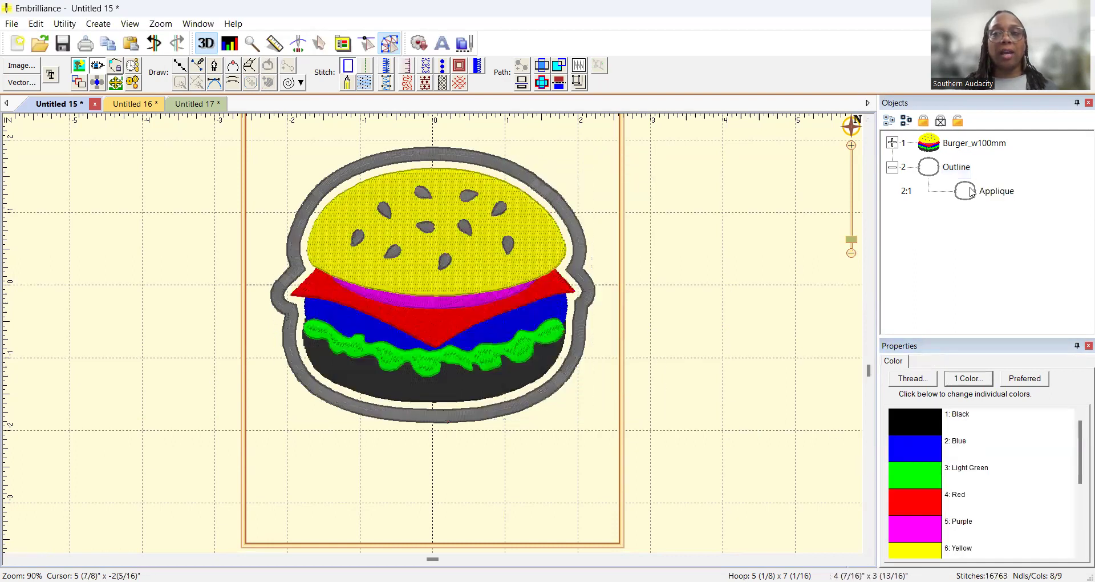
Review the Outline's thread colours without changes, then deselect to view the full bordered burger
click(892, 167)
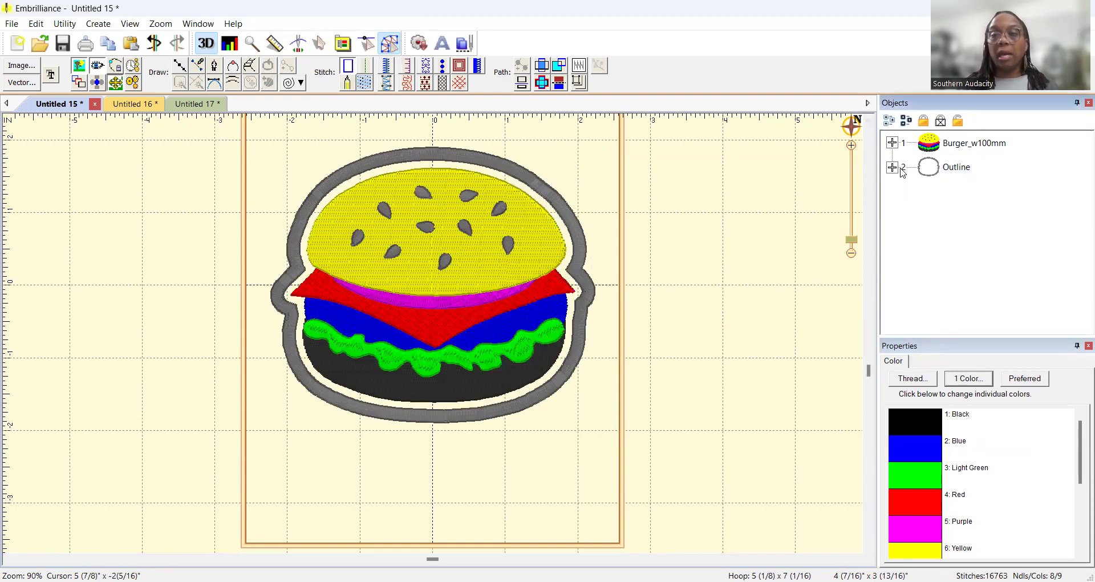
click(892, 167)
click(951, 168)
click(893, 362)
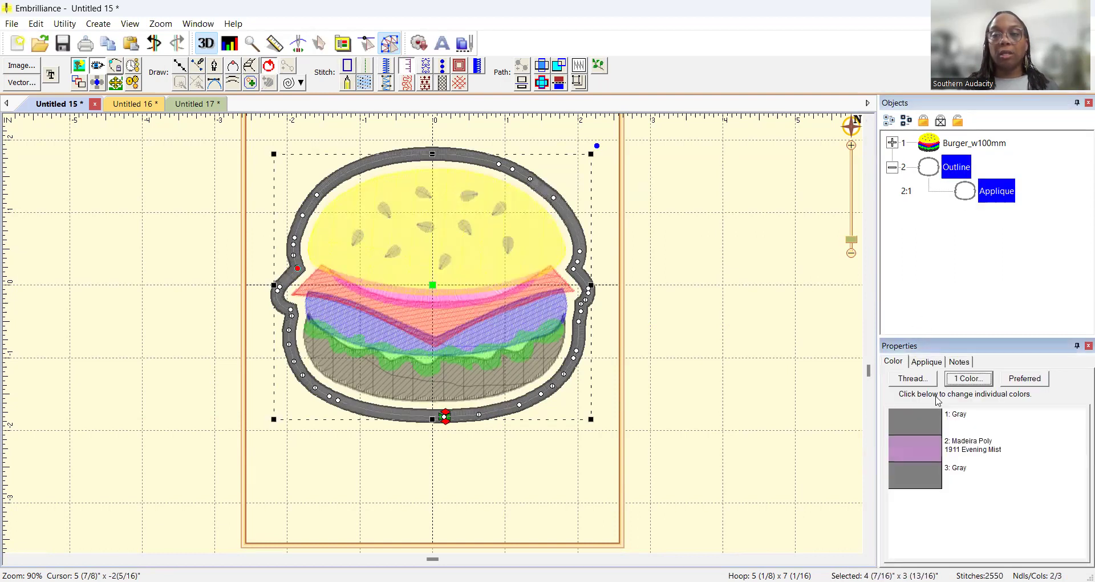
click(910, 423)
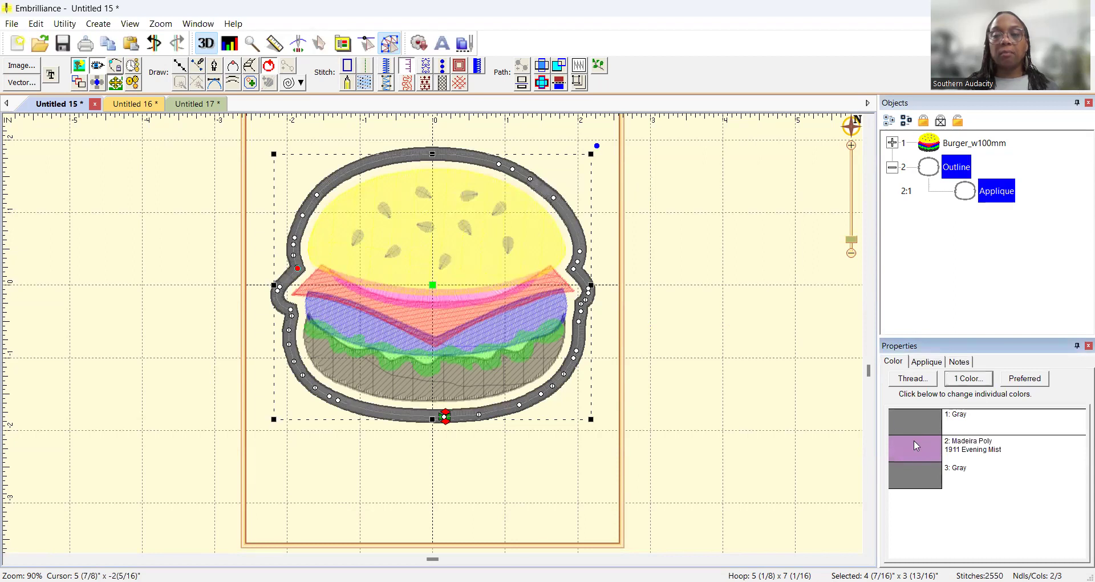
double_click(914, 445)
click(634, 231)
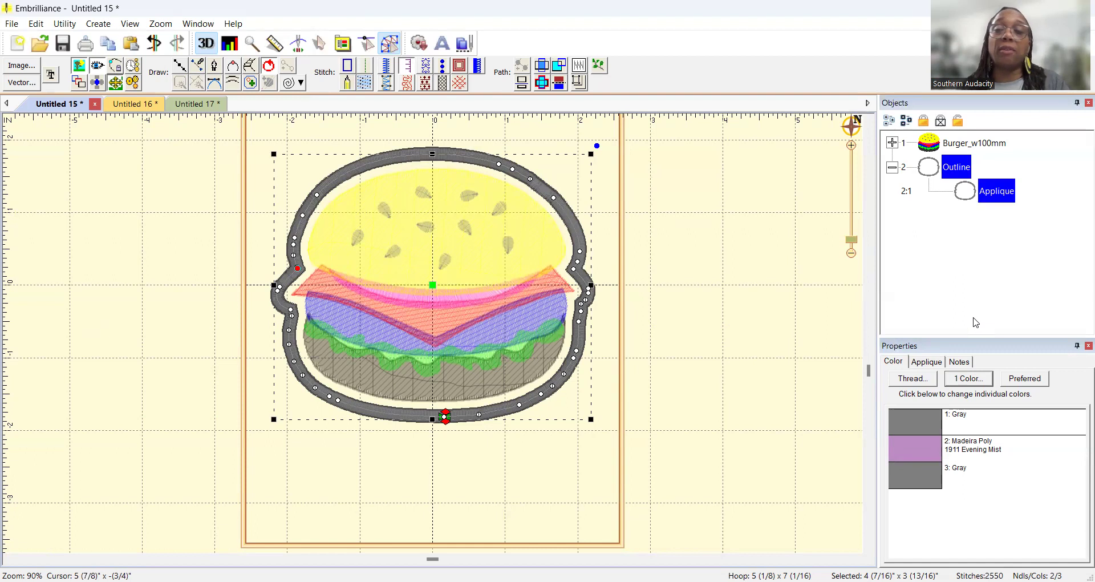
click(949, 259)
Move the Outline applique first in the stitch order, above Burger_w100mm, and check the colours
click(892, 167)
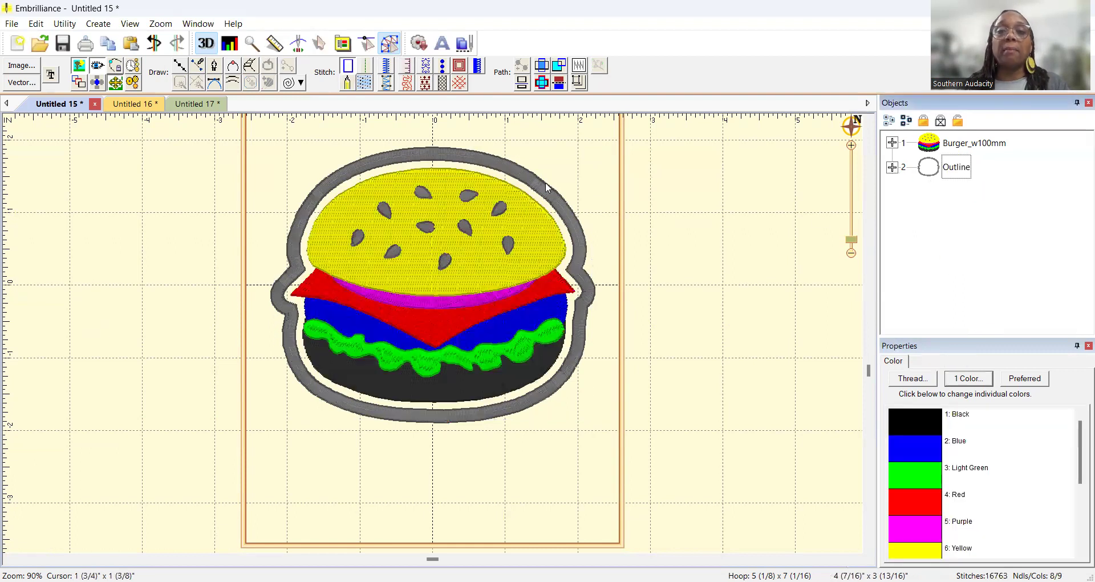
click(932, 174)
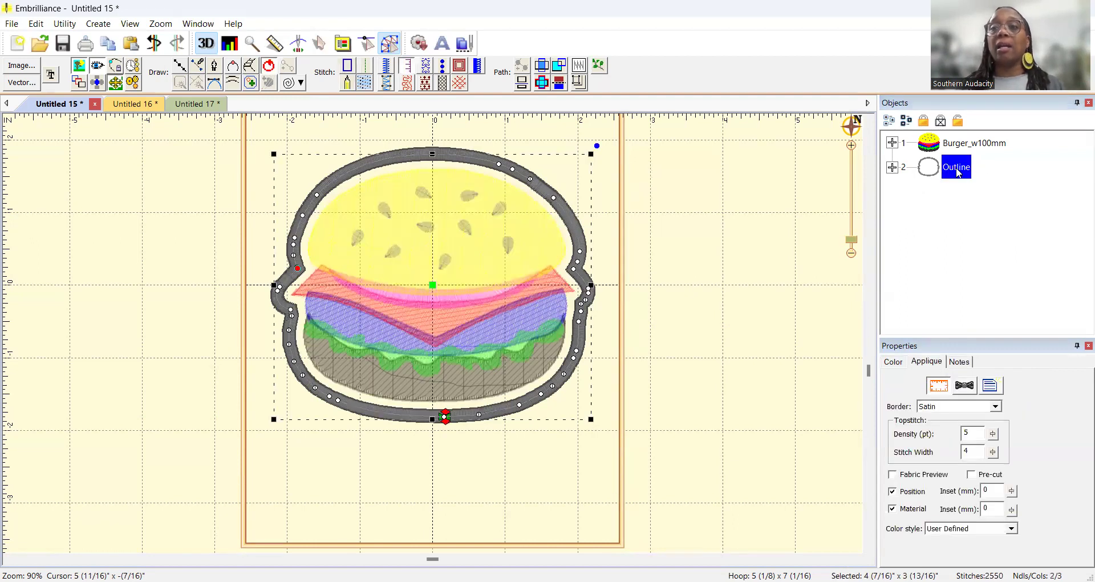
right_click(958, 172)
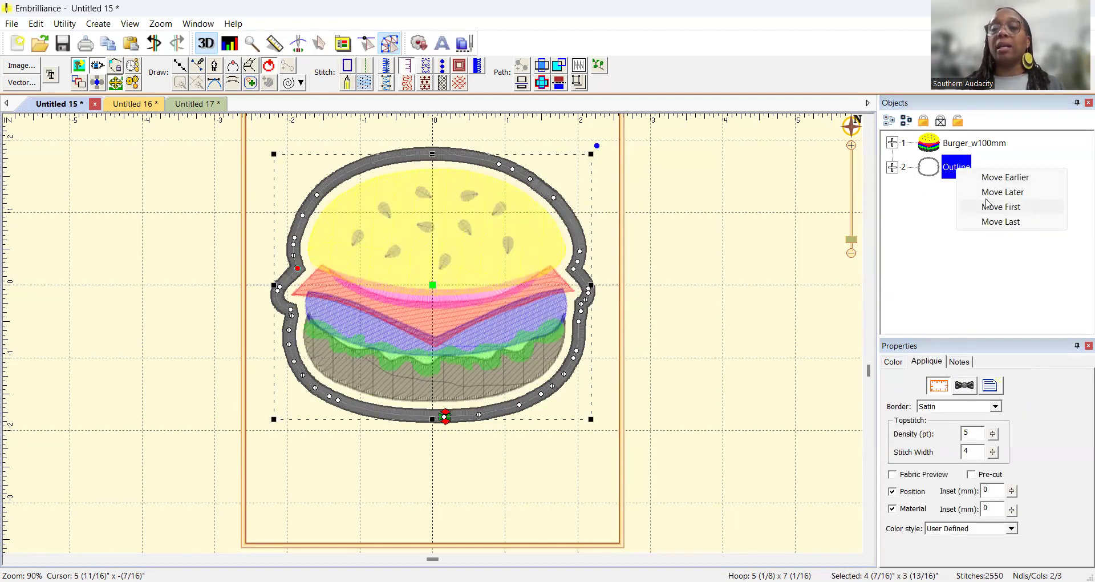
click(1002, 209)
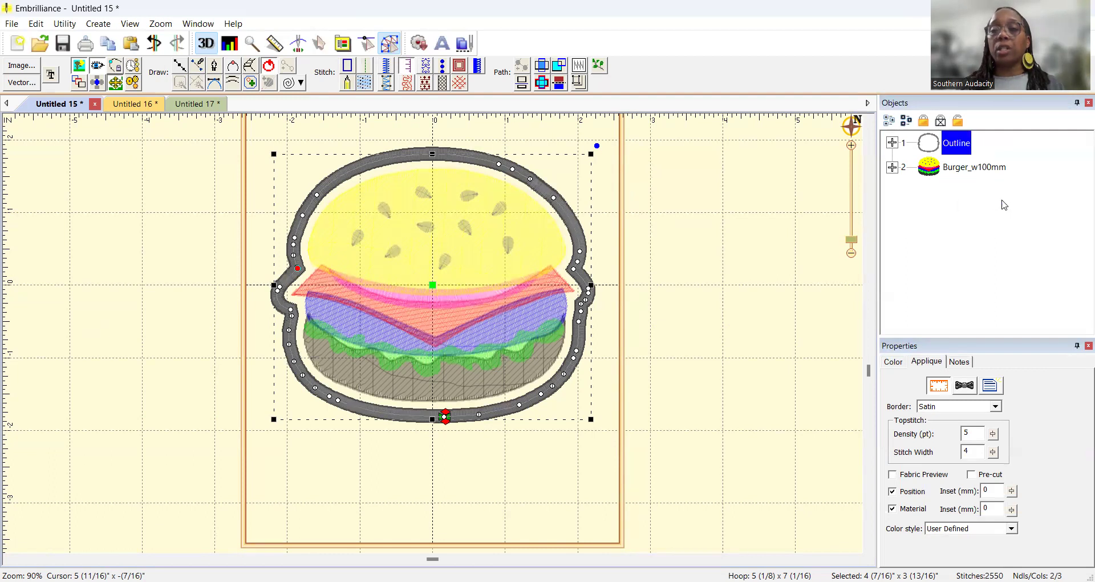
click(981, 206)
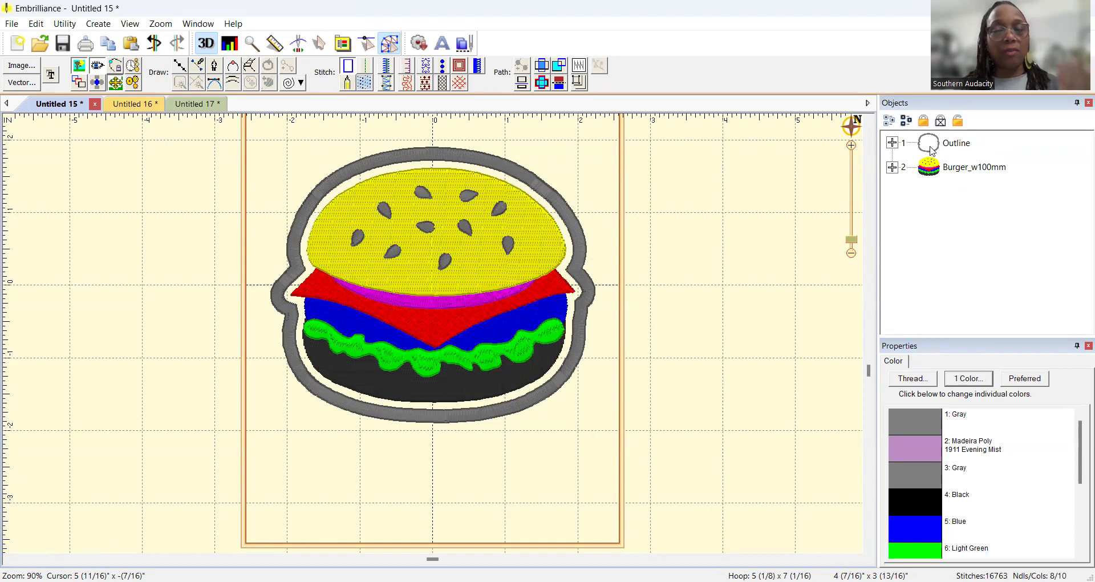
click(959, 147)
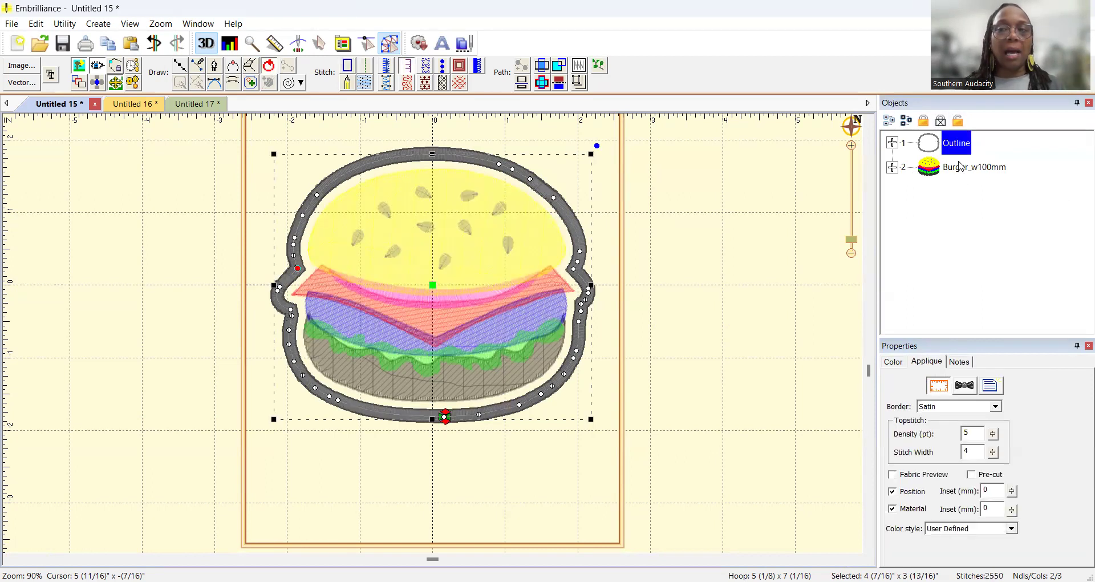
click(963, 167)
click(961, 205)
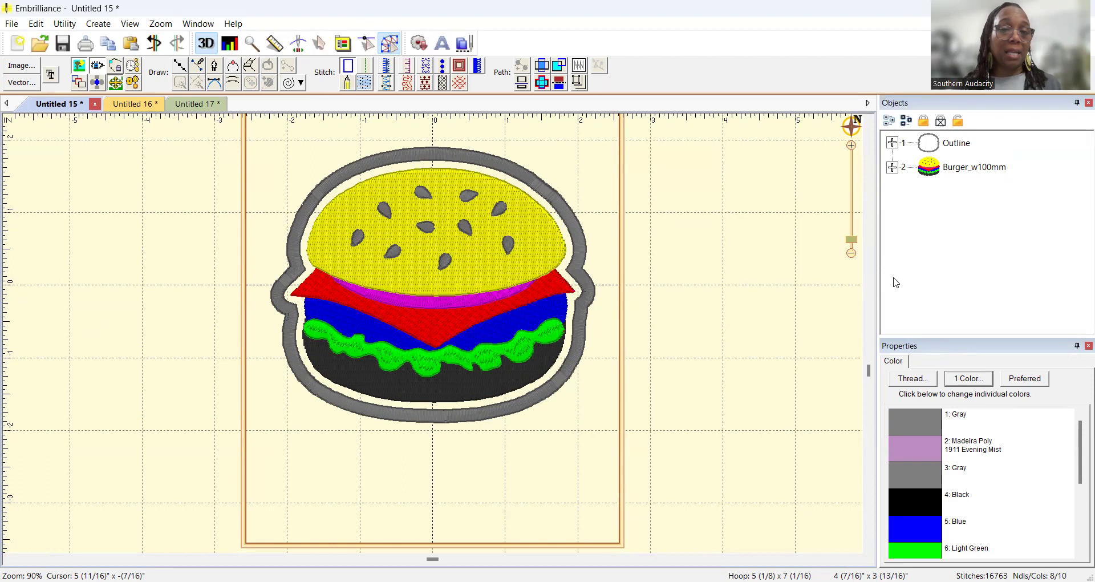
Select both the burger and the outline and merge them with Combine Designs
click(959, 171)
shift+click(951, 146)
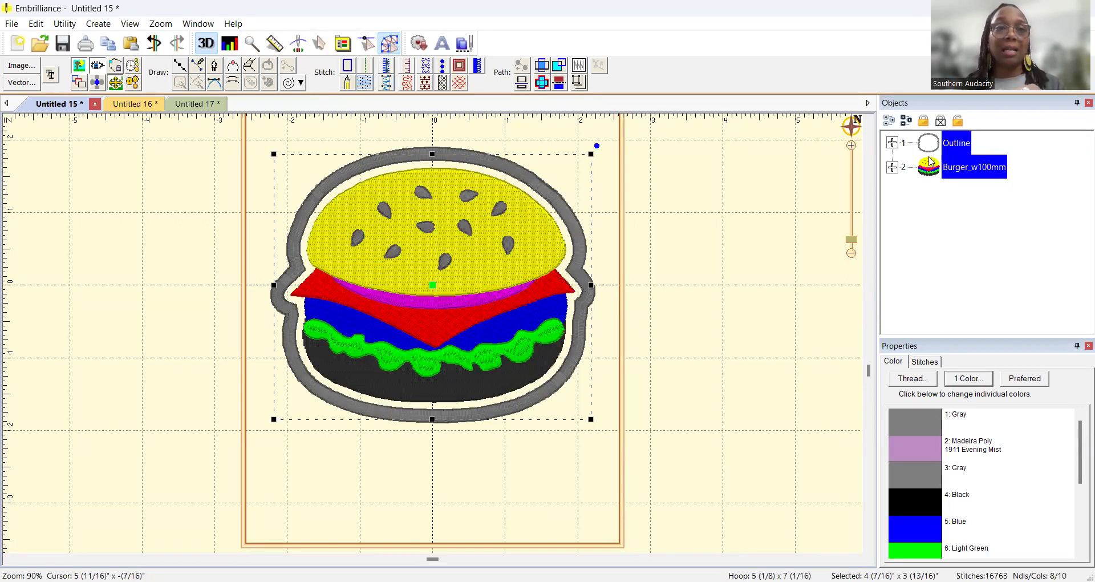
click(96, 25)
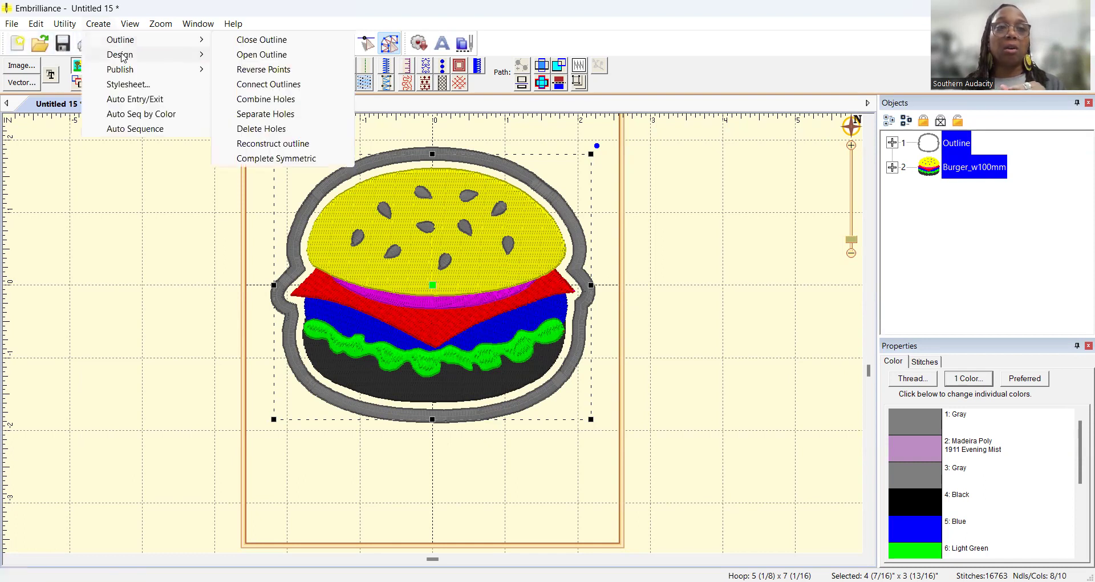
mouse_move(122, 56)
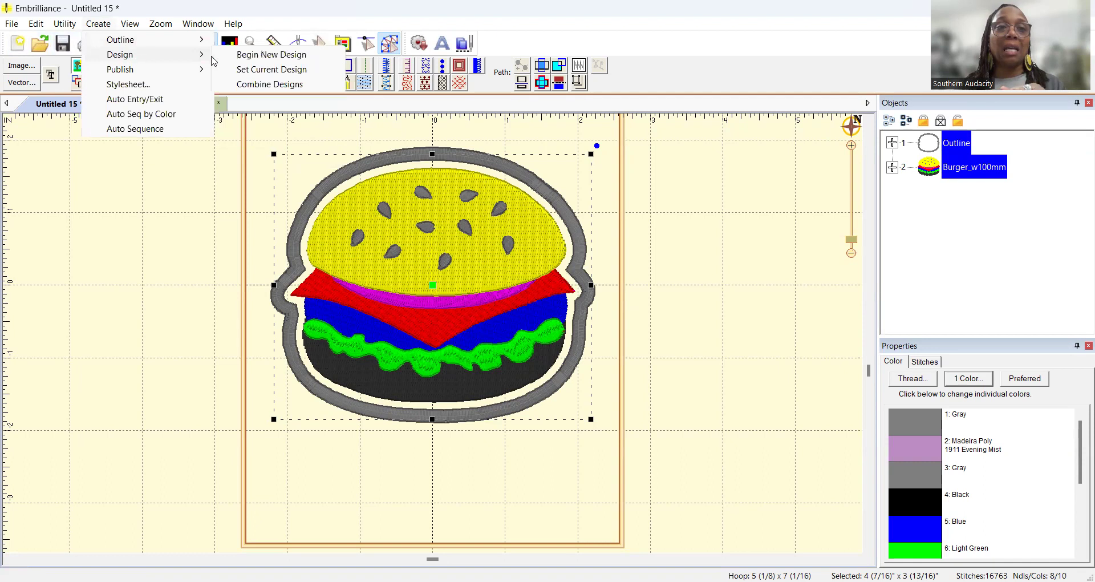
click(249, 85)
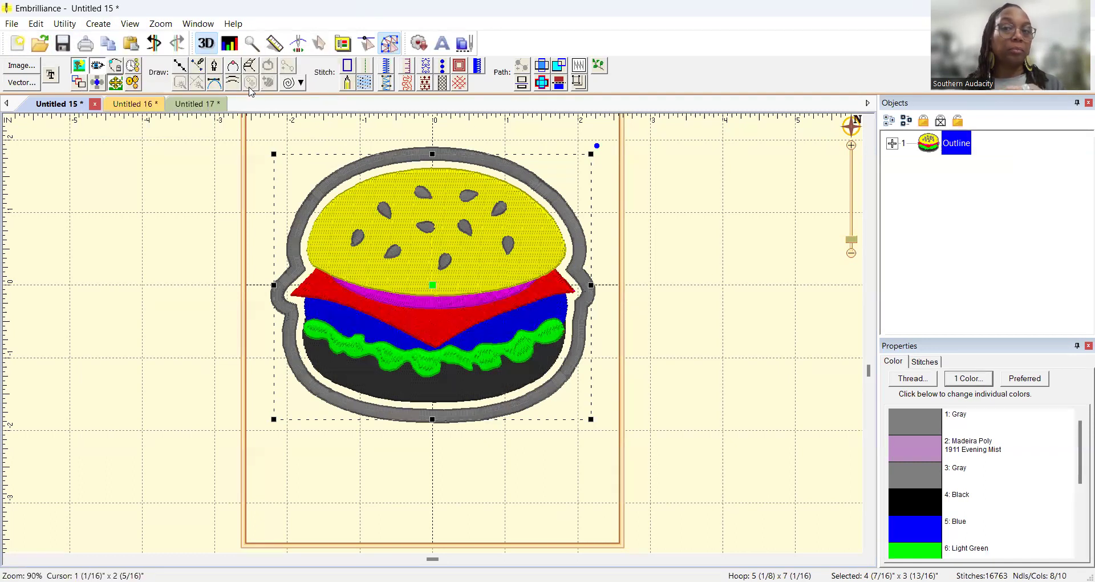
Inspect the combined Outline group's parts, including the Applique's thread colours, then collapse it
click(891, 145)
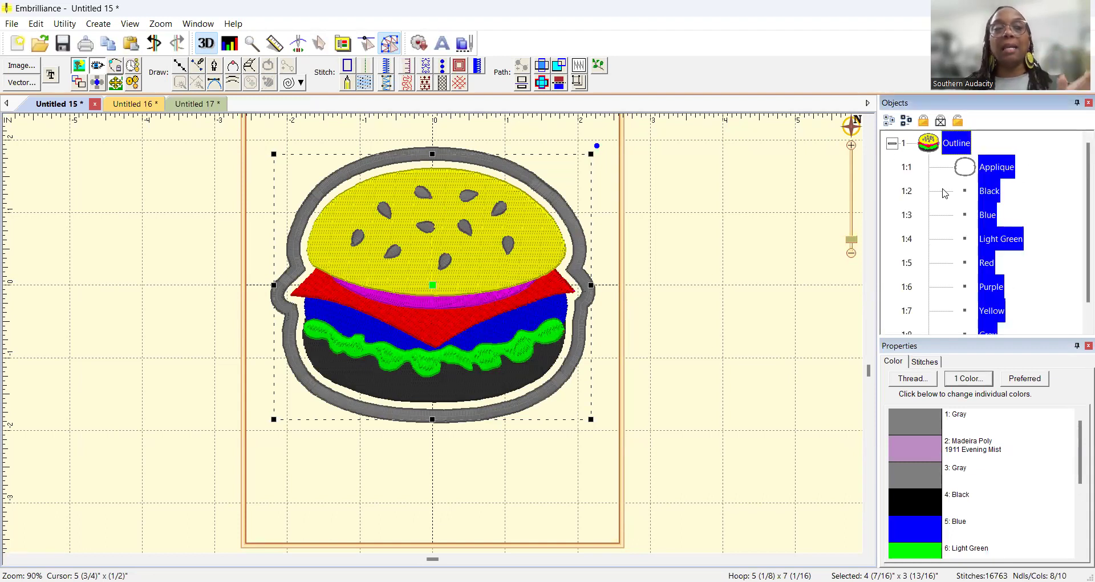
click(1054, 208)
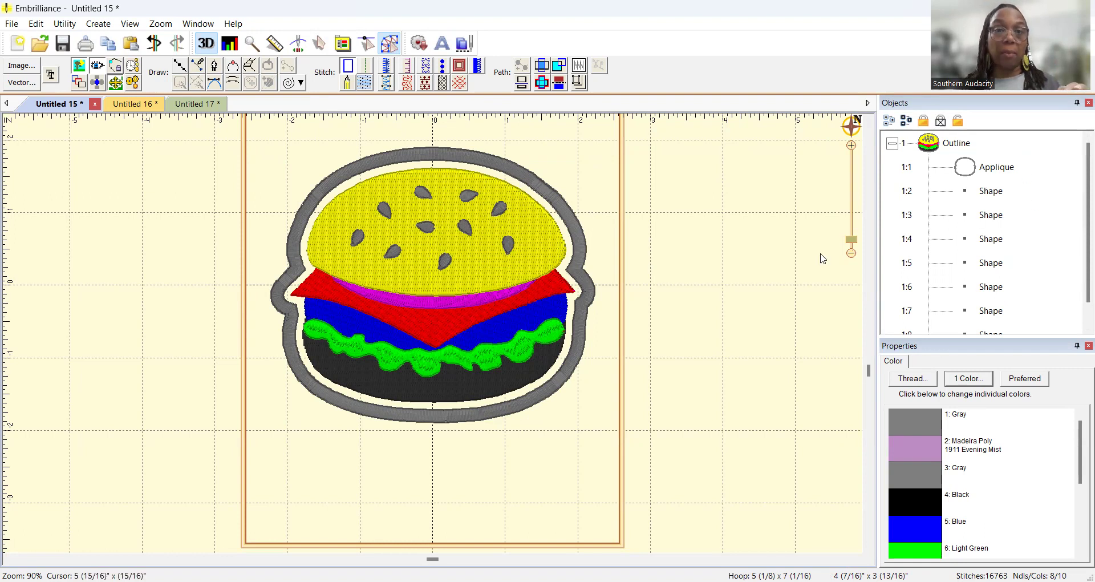
click(416, 264)
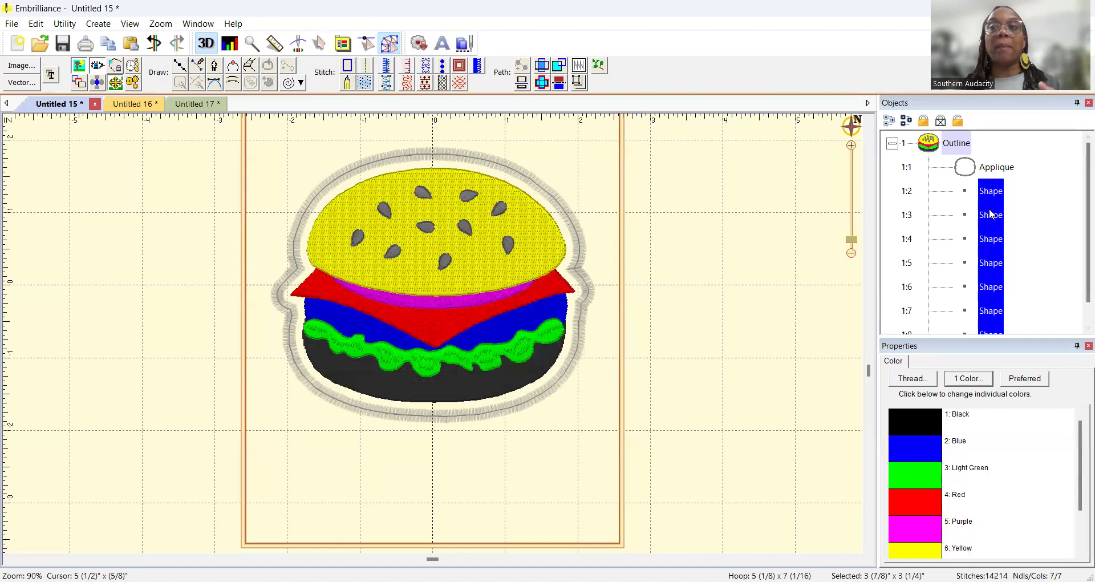
click(1041, 237)
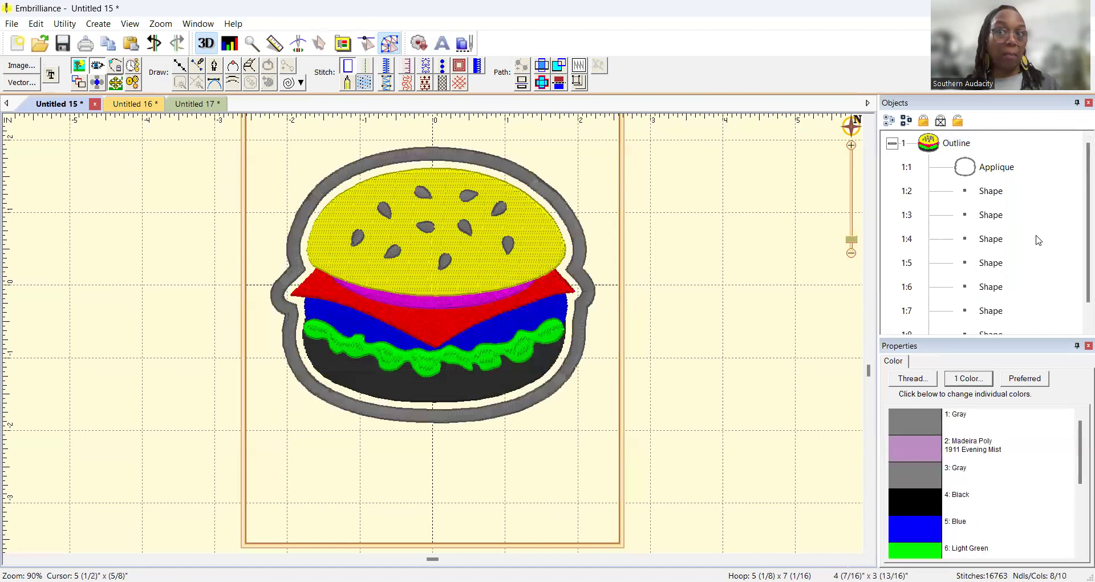
click(983, 174)
click(893, 361)
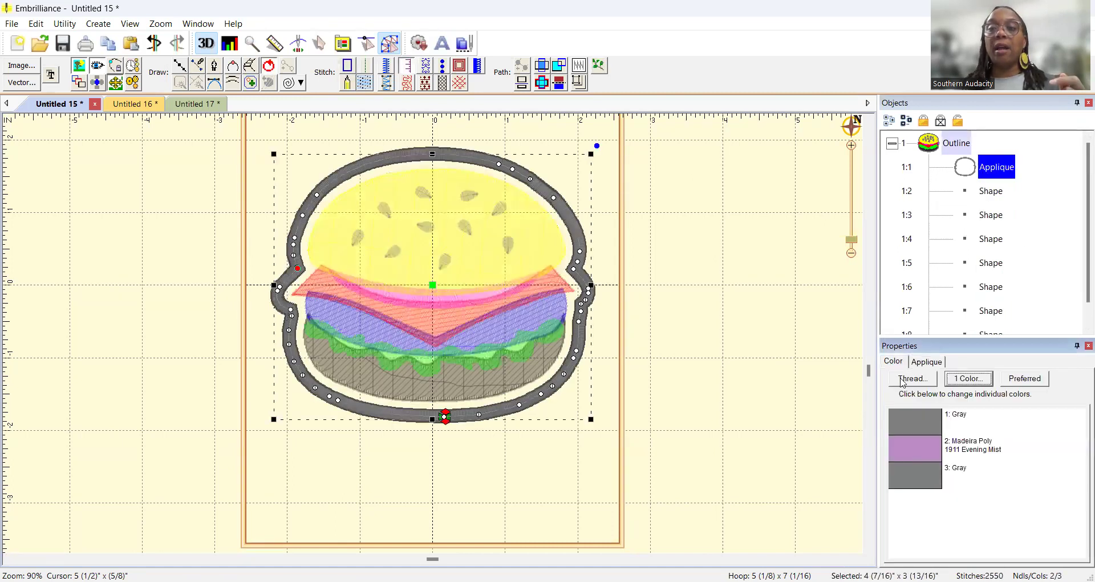
click(893, 361)
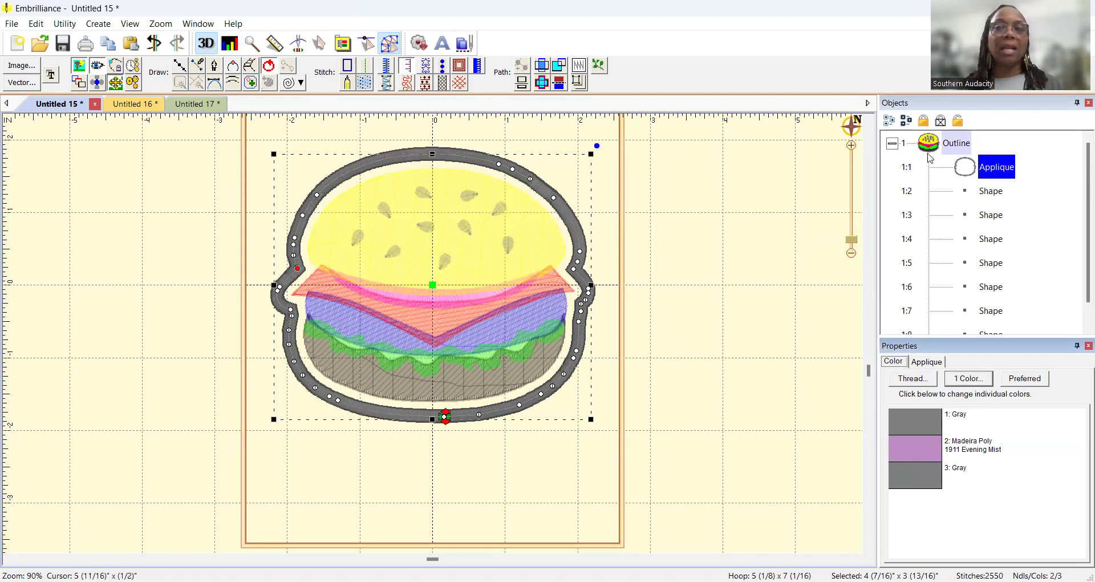
click(893, 144)
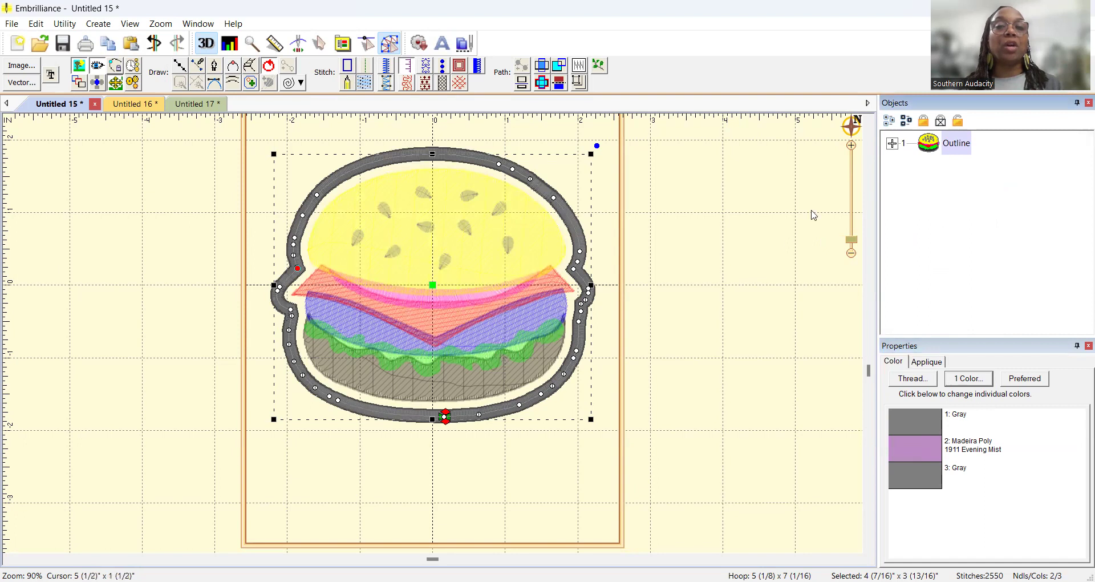
click(773, 245)
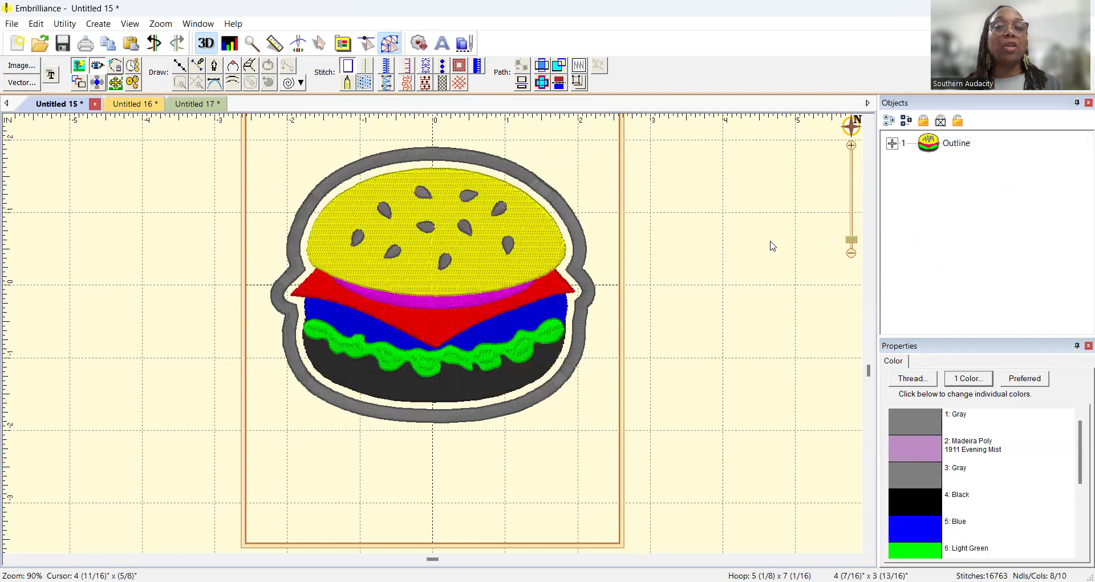
click(12, 24)
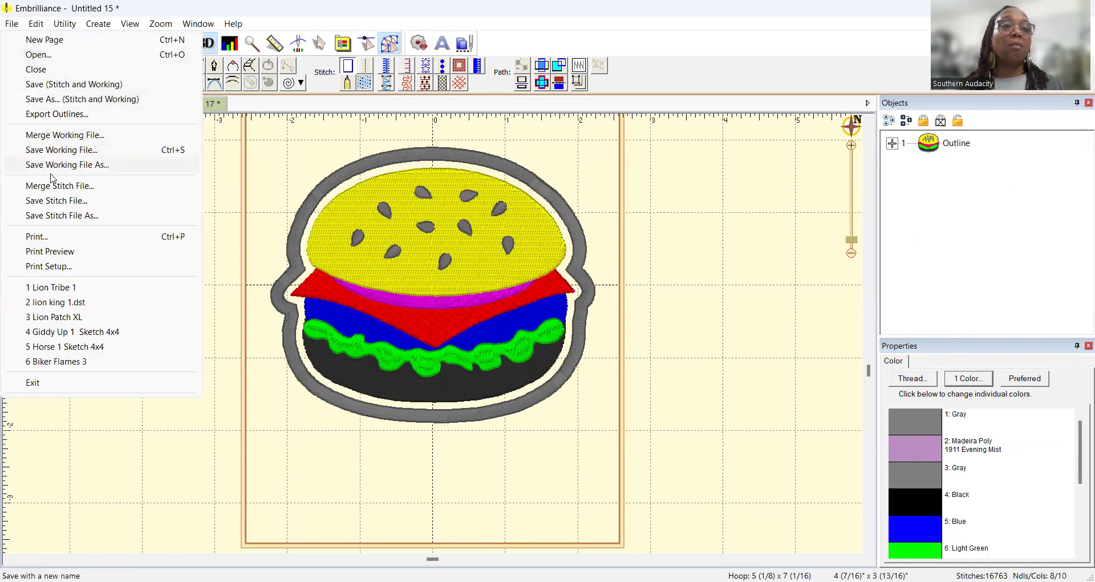
click(57, 216)
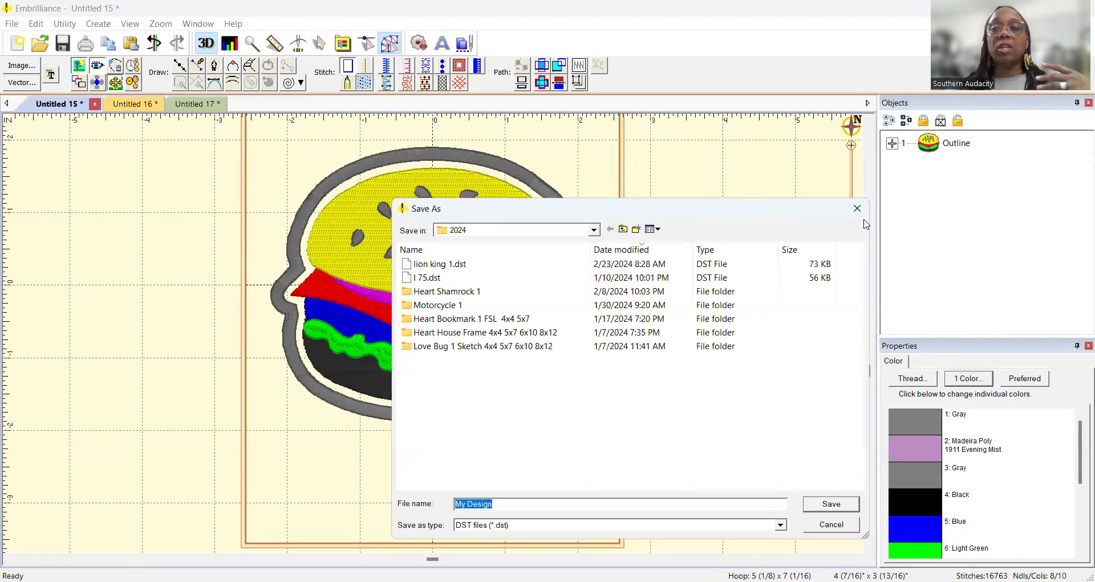
click(856, 209)
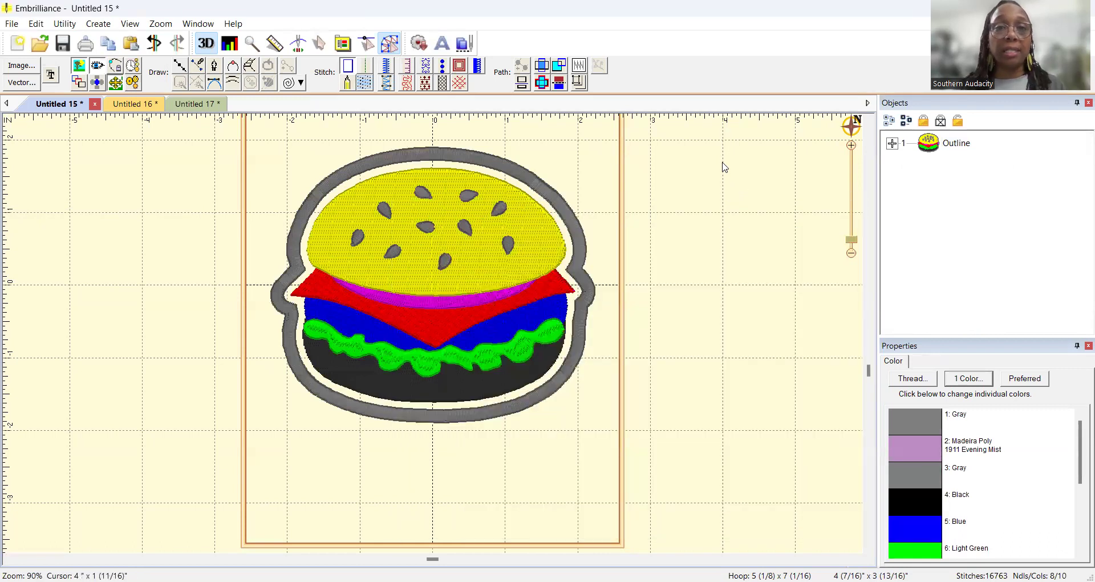